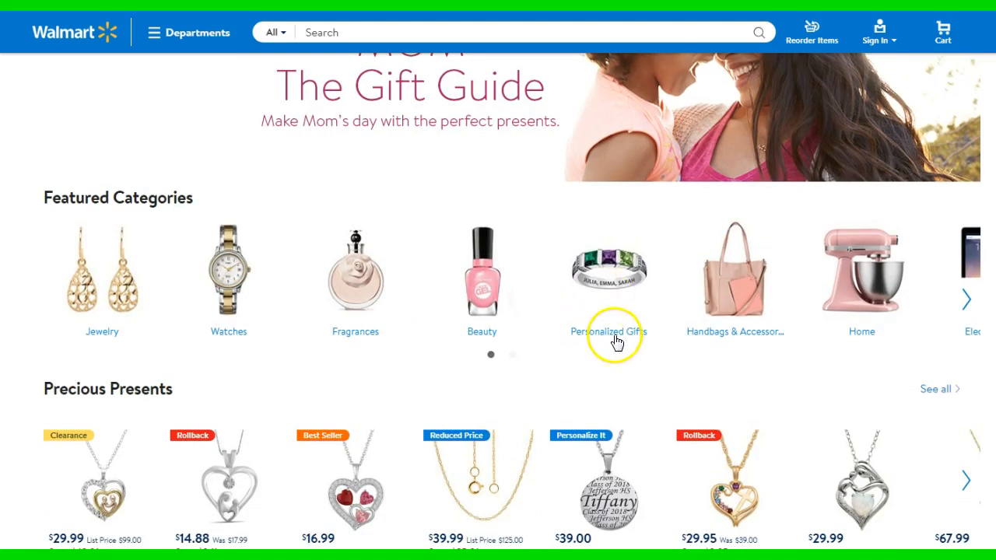
Look through the Mother's Day gift guide's featured categories, Precious Presents, Tech Upgrades for Mom and Beautiful Picks for Her
scroll(751, 352, down, 2)
scroll(743, 352, down, 1)
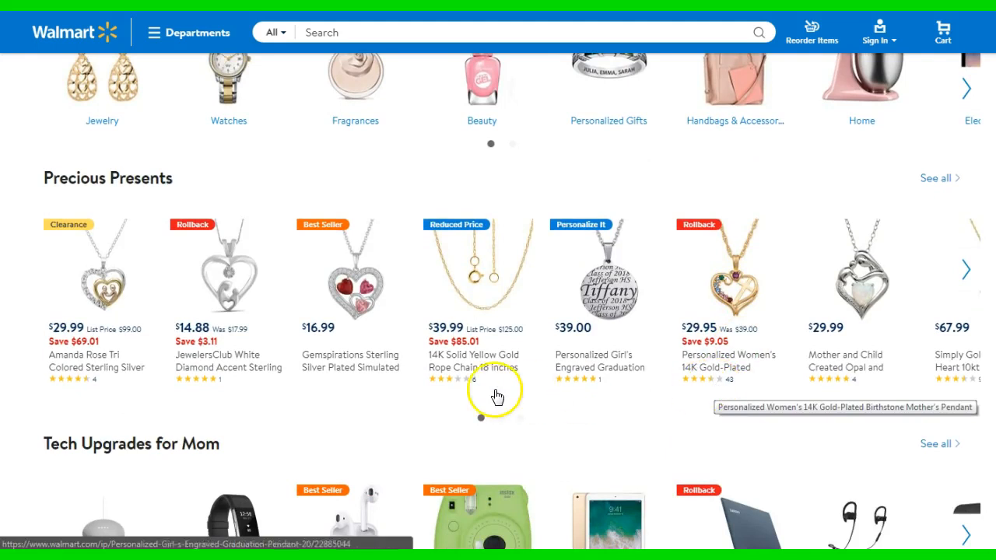
scroll(478, 399, down, 3)
scroll(495, 397, down, 1)
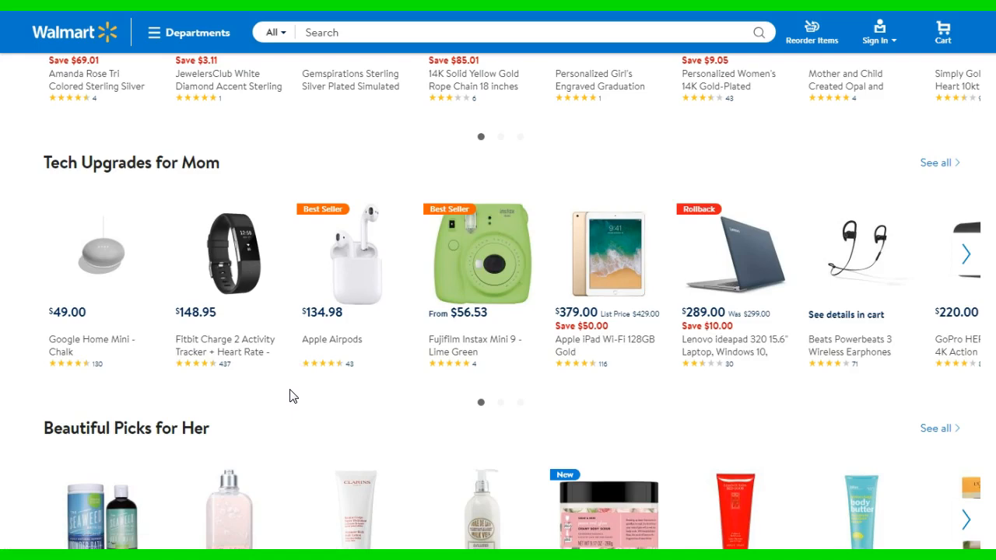
scroll(289, 396, down, 6)
scroll(291, 397, up, 5)
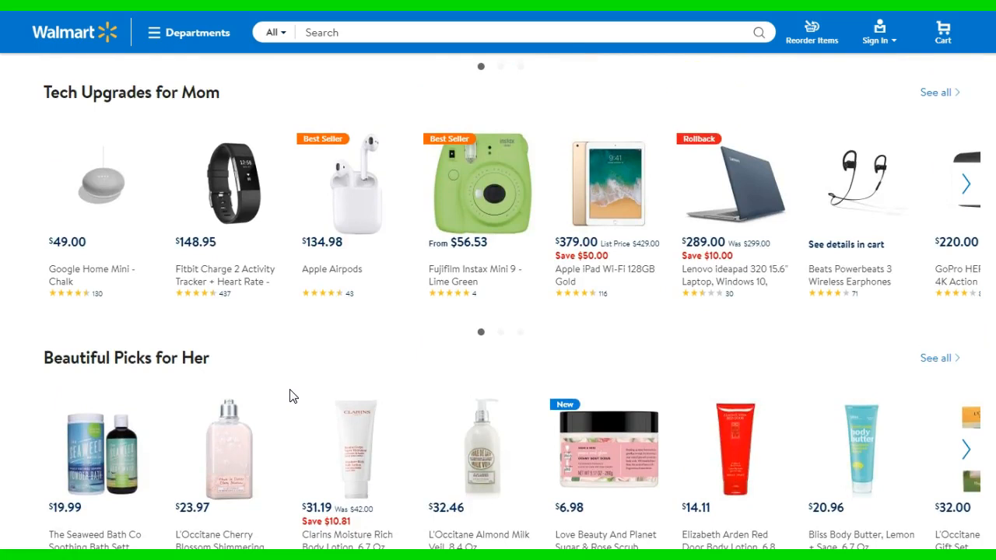
scroll(289, 396, up, 1)
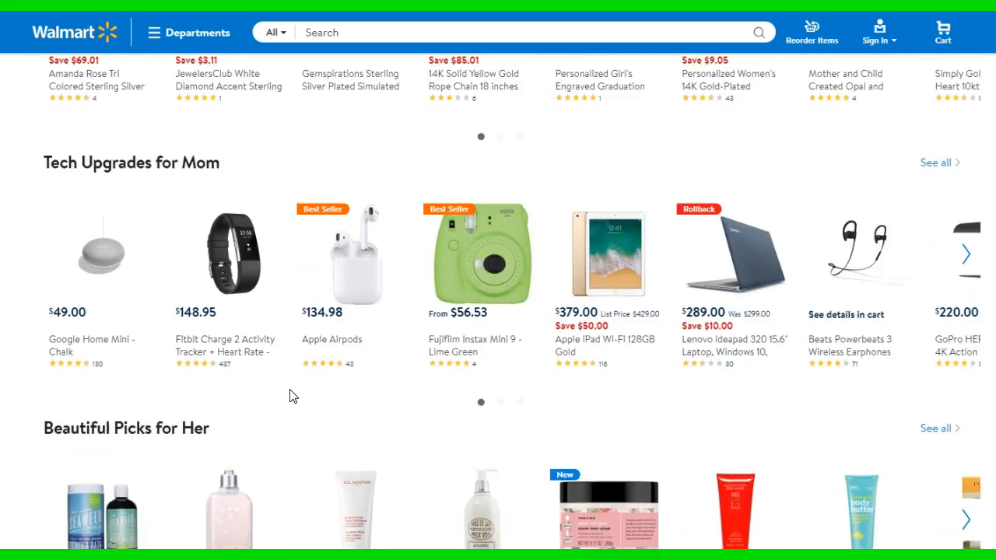
scroll(289, 396, up, 4)
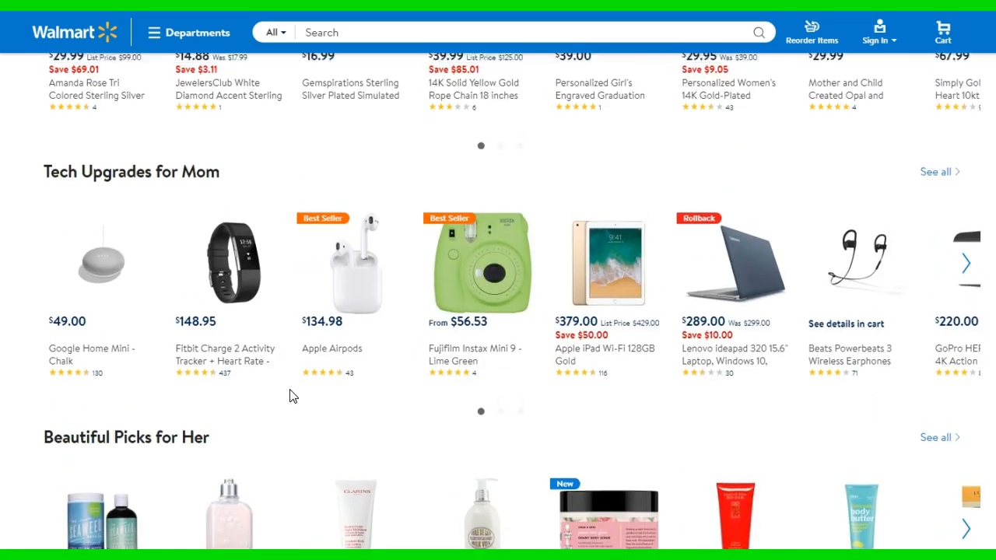
scroll(290, 396, up, 2)
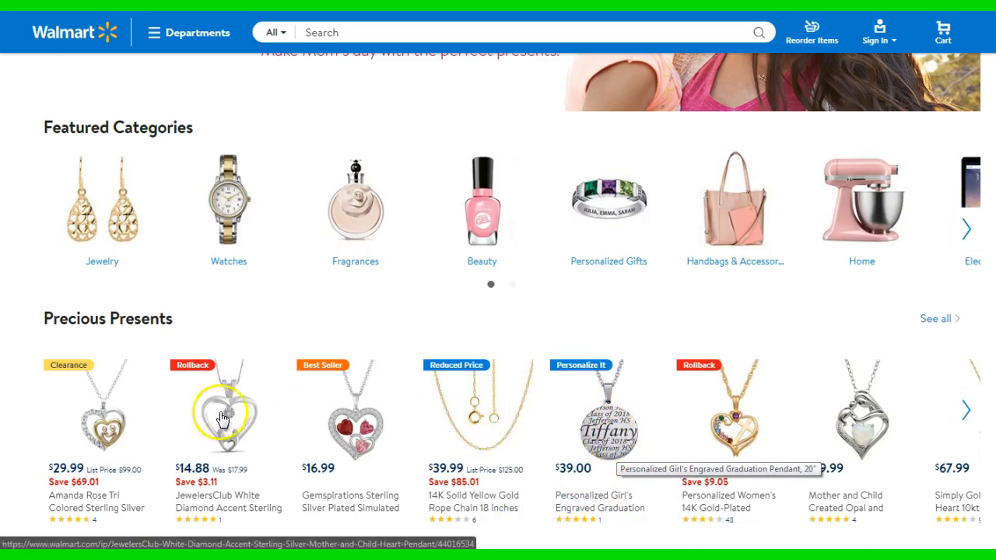
Open the Watches category from the gift guide's Featured Categories
scroll(218, 417, up, 3)
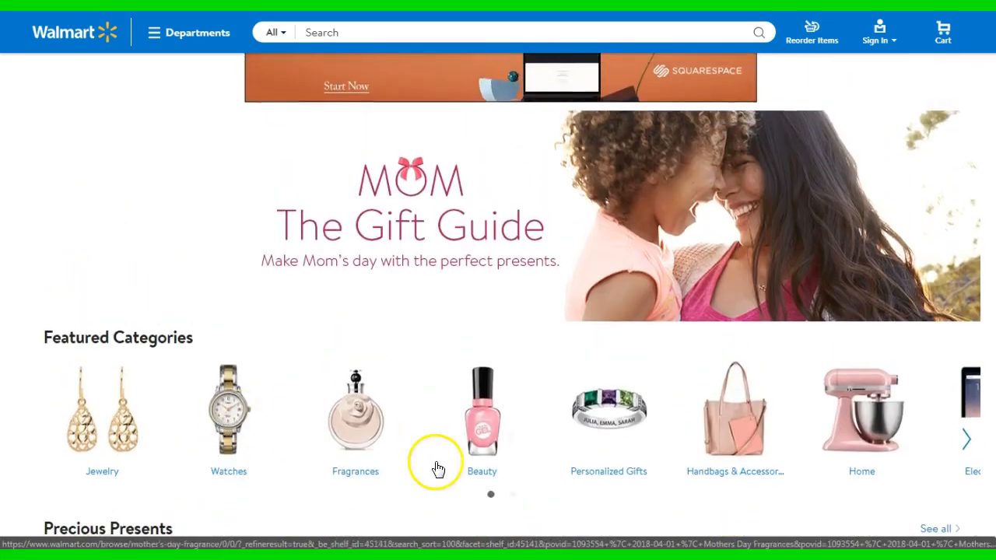
scroll(436, 467, down, 3)
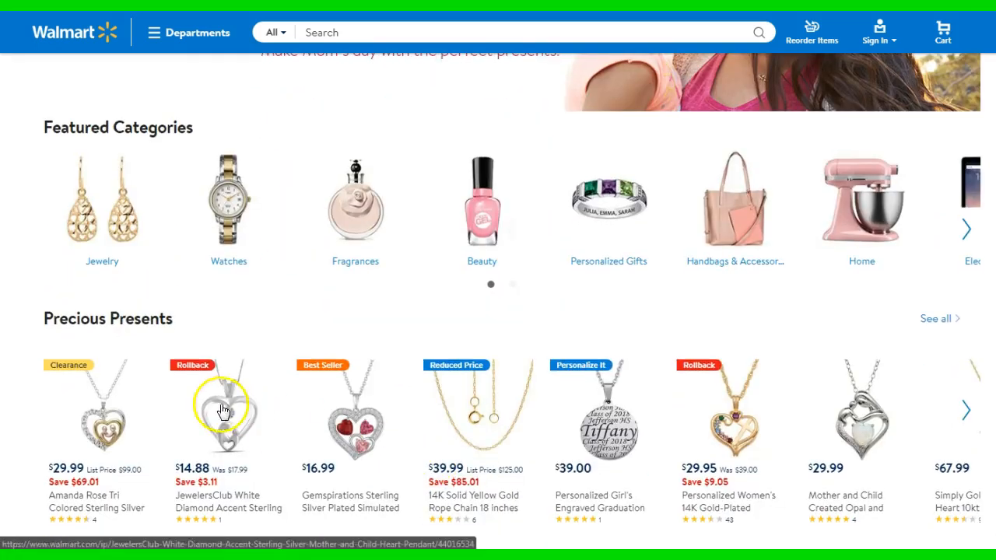
click(229, 265)
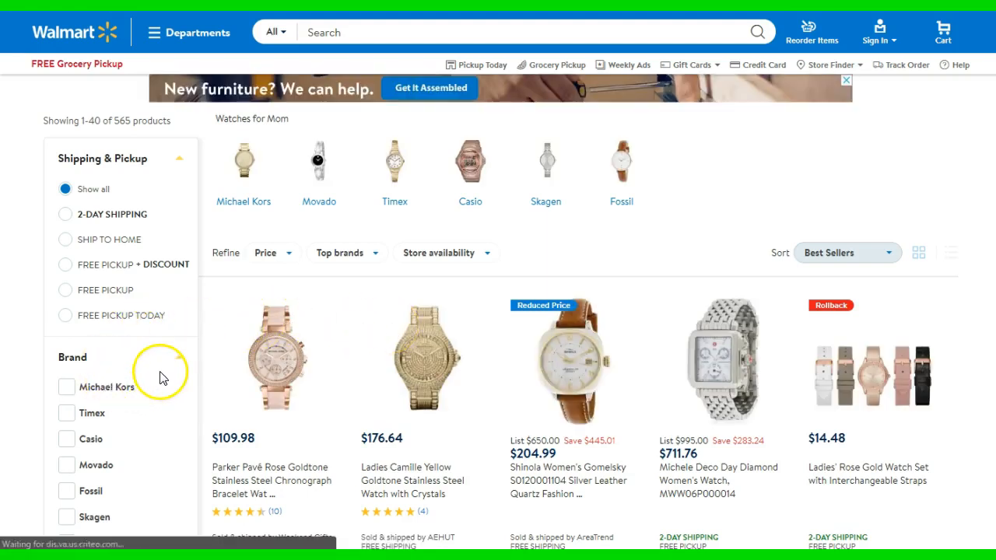
Filter the Mother's Day watches to the $20 - $50 price range and check the product count
scroll(161, 378, down, 2)
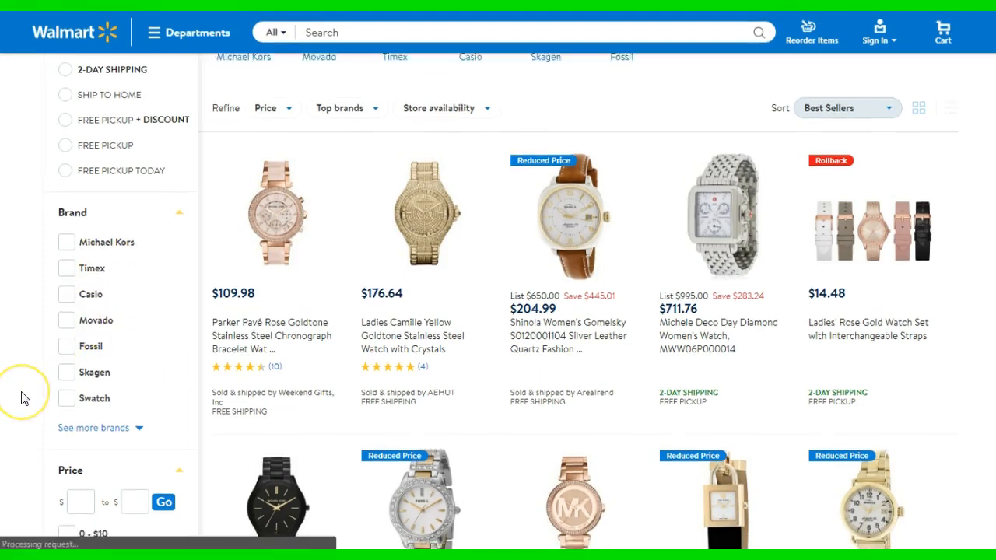
scroll(23, 399, down, 2)
scroll(24, 398, down, 1)
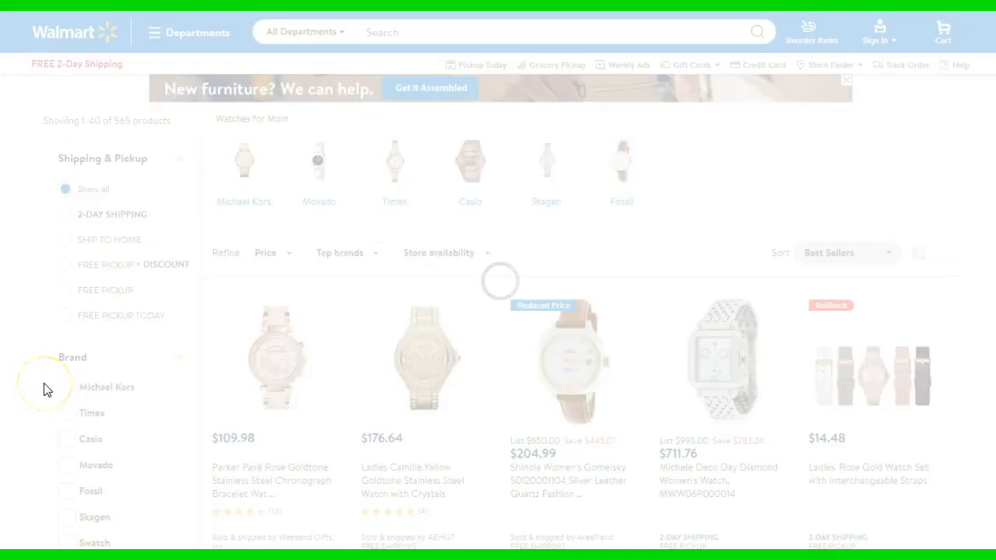
drag(42, 122, 152, 122)
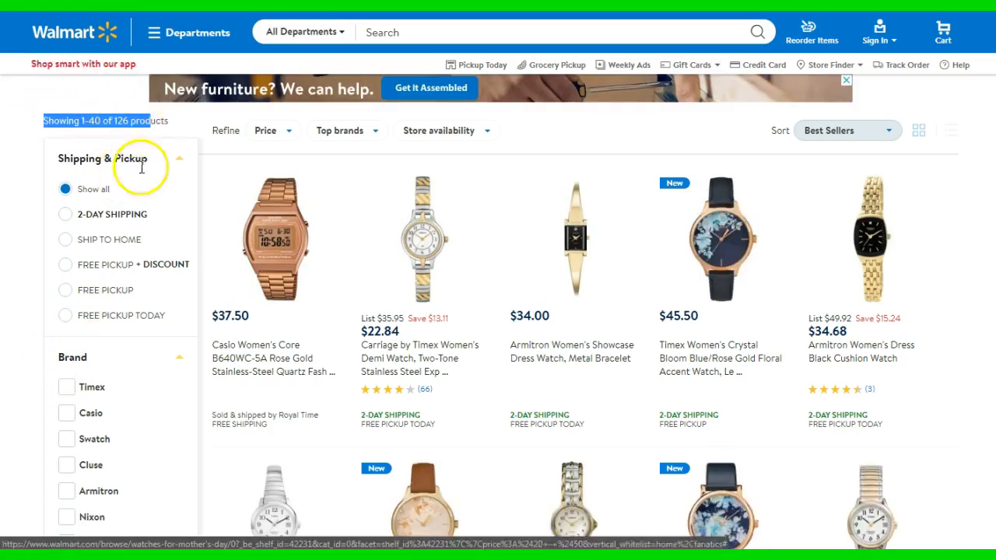
Narrow the watches to those with a four-star customer rating
scroll(49, 350, down, 2)
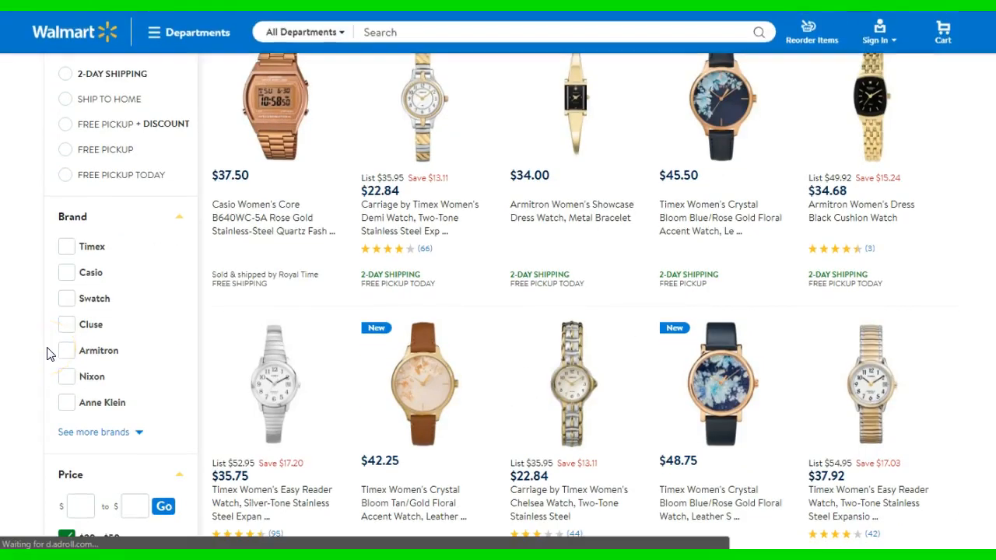
scroll(49, 354, down, 3)
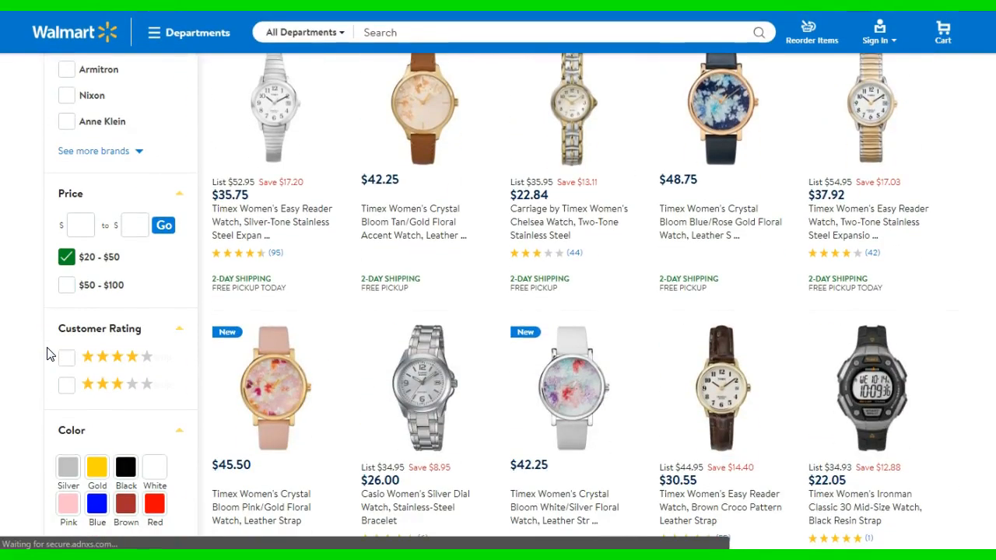
click(102, 357)
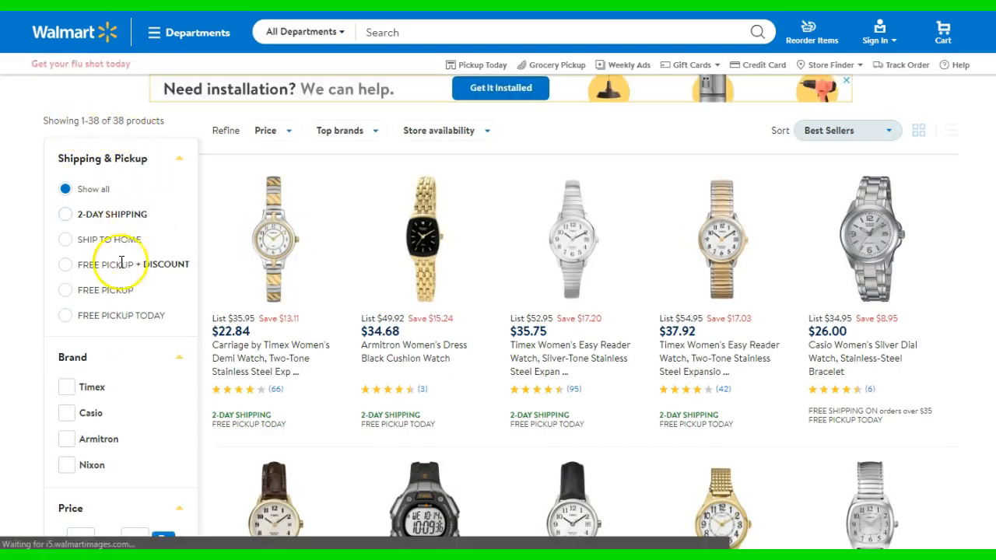
Try narrowing the watches to the New special offer
scroll(115, 270, down, 6)
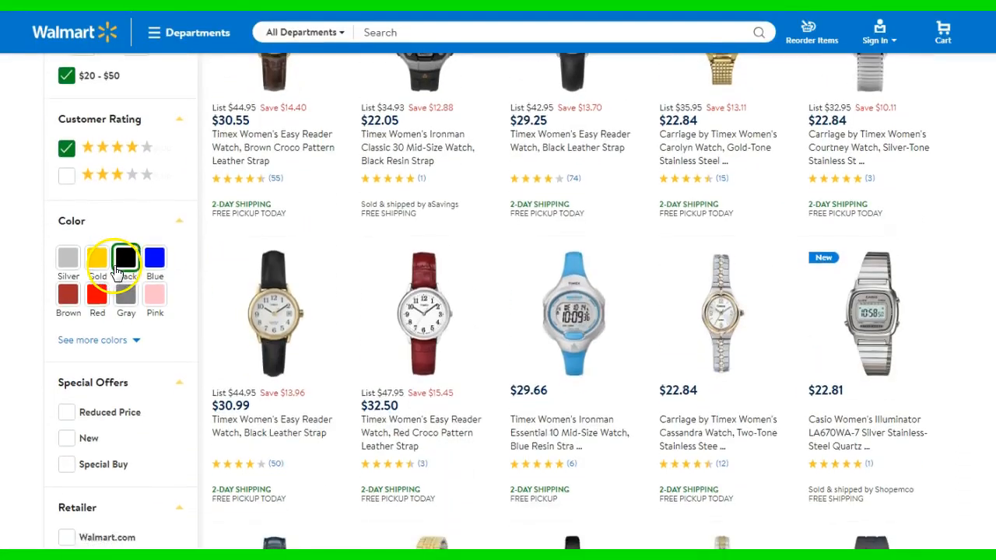
scroll(113, 276, down, 1)
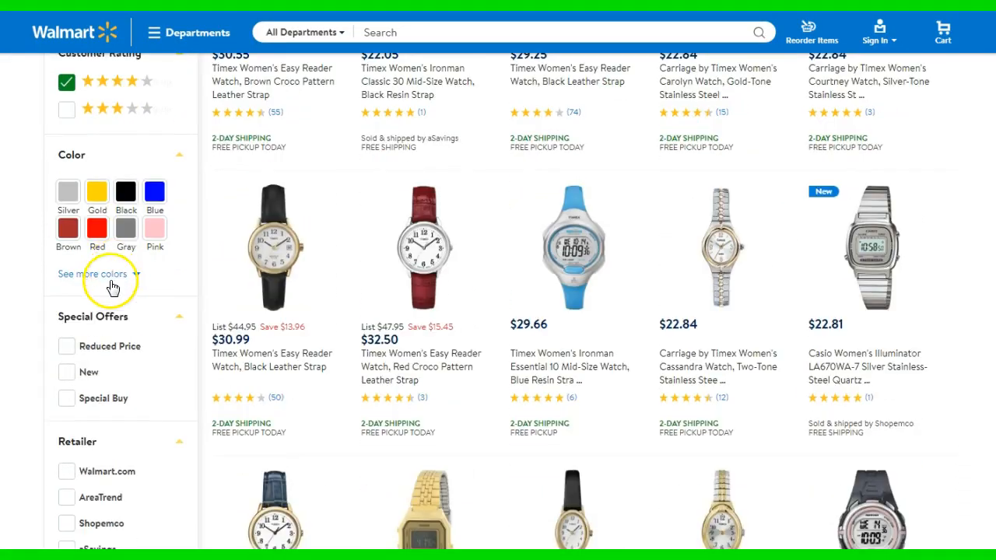
click(68, 373)
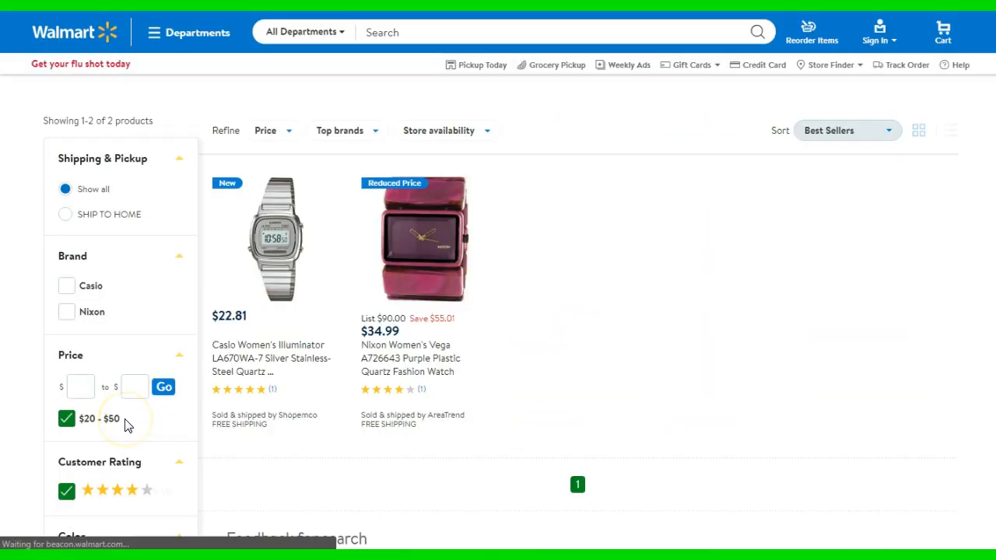
scroll(153, 436, down, 1)
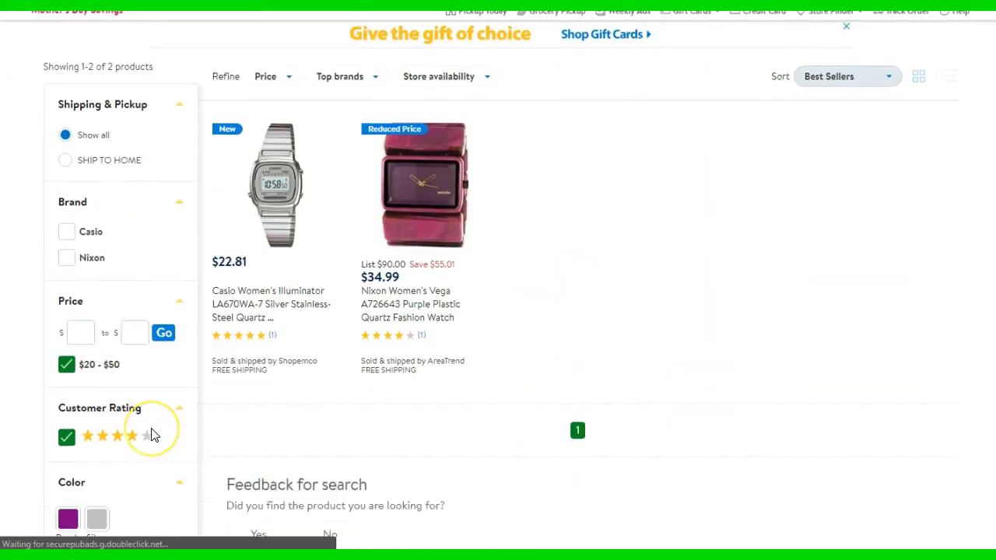
scroll(153, 435, down, 2)
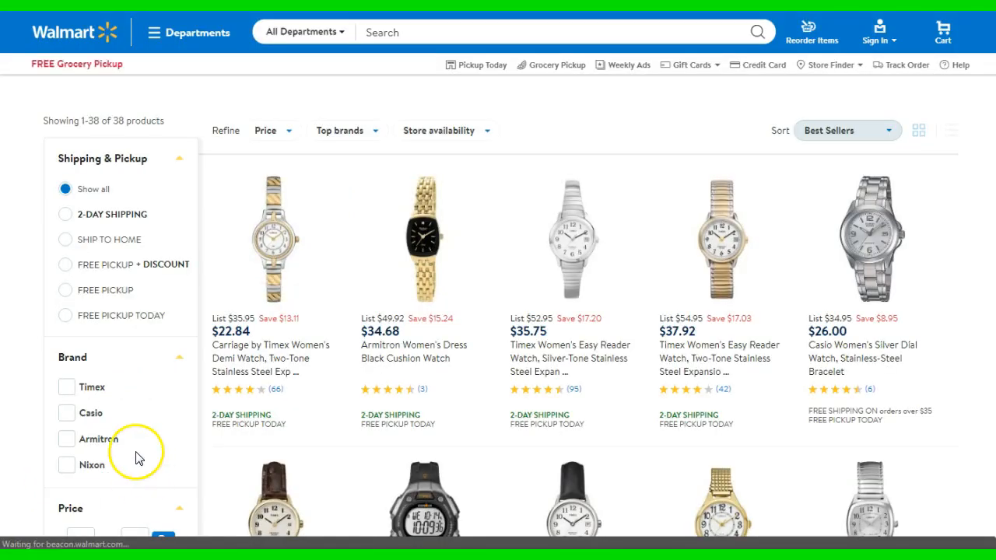
Limit the watches to the retailer Walmart.com
scroll(131, 454, down, 1)
scroll(131, 454, down, 5)
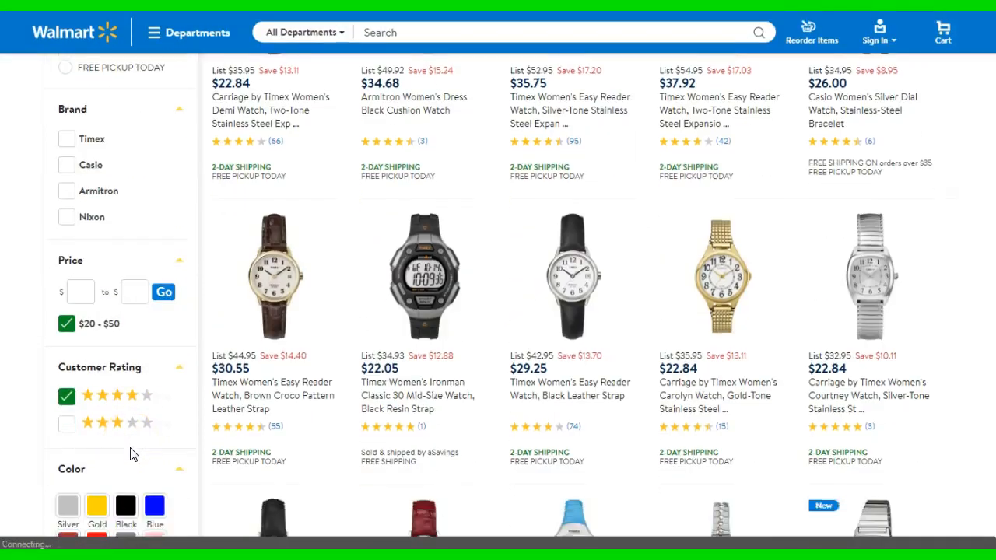
scroll(131, 454, down, 1)
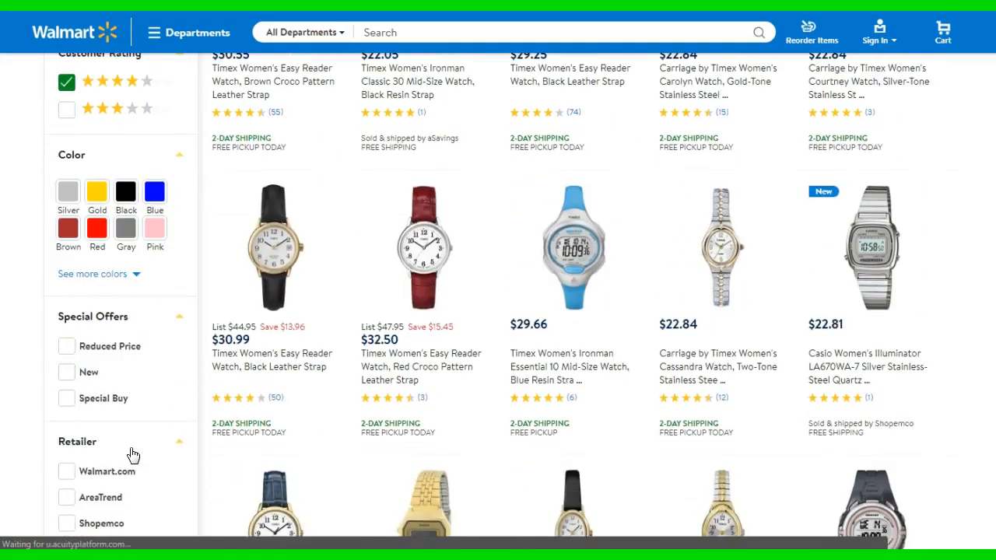
scroll(131, 436, down, 3)
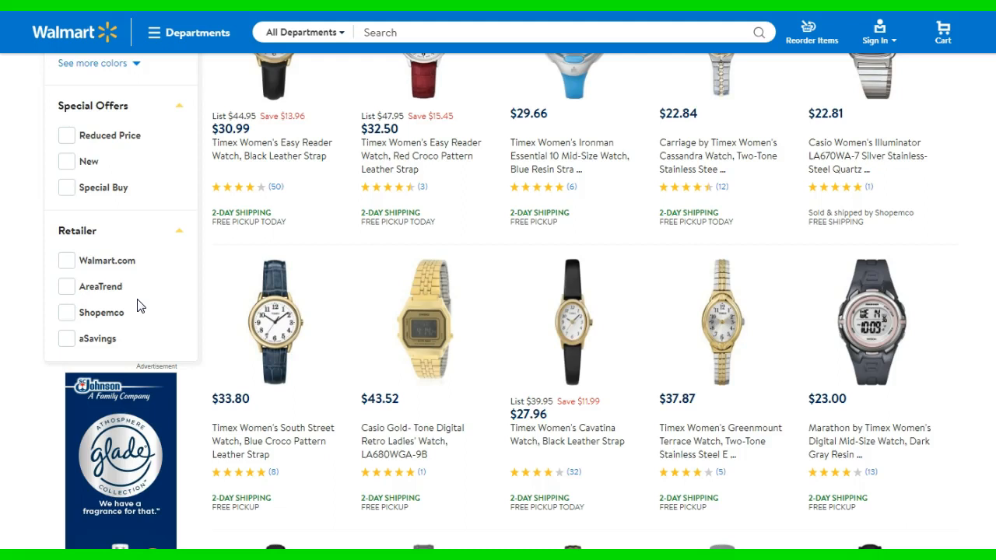
click(63, 261)
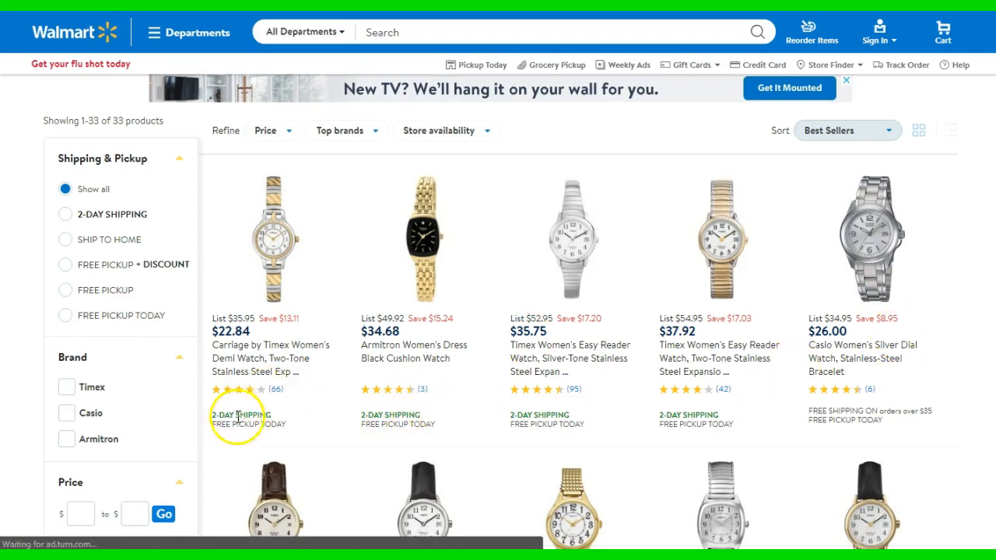
Examine the shipping and pickup labels, prices and ratings of the filtered watches
drag(208, 420, 267, 414)
click(269, 419)
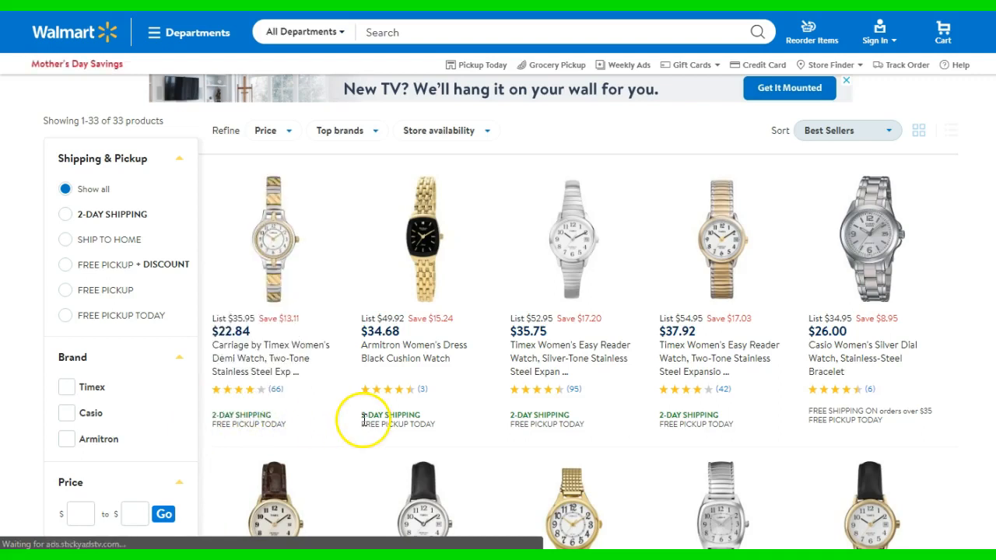
click(497, 420)
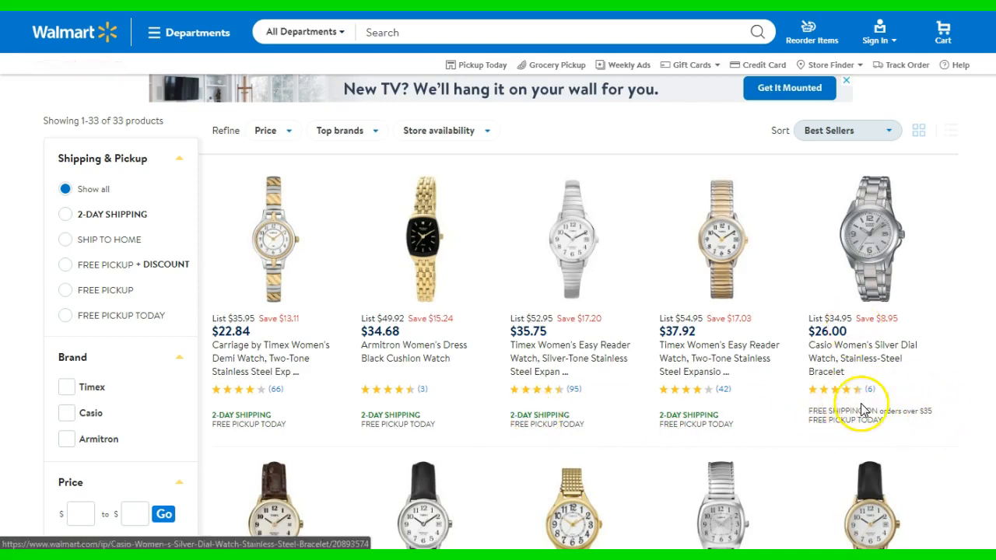
scroll(295, 408, down, 4)
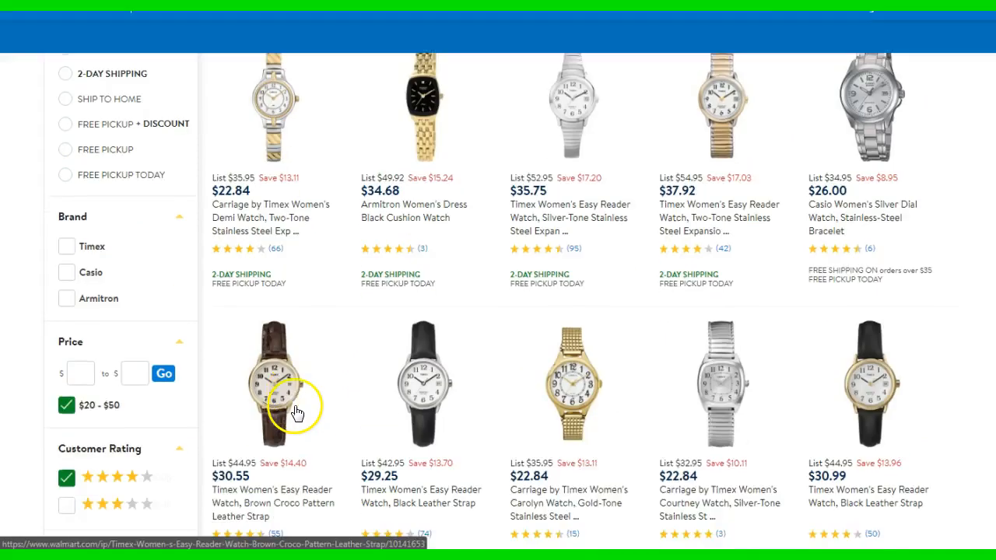
scroll(296, 412, down, 5)
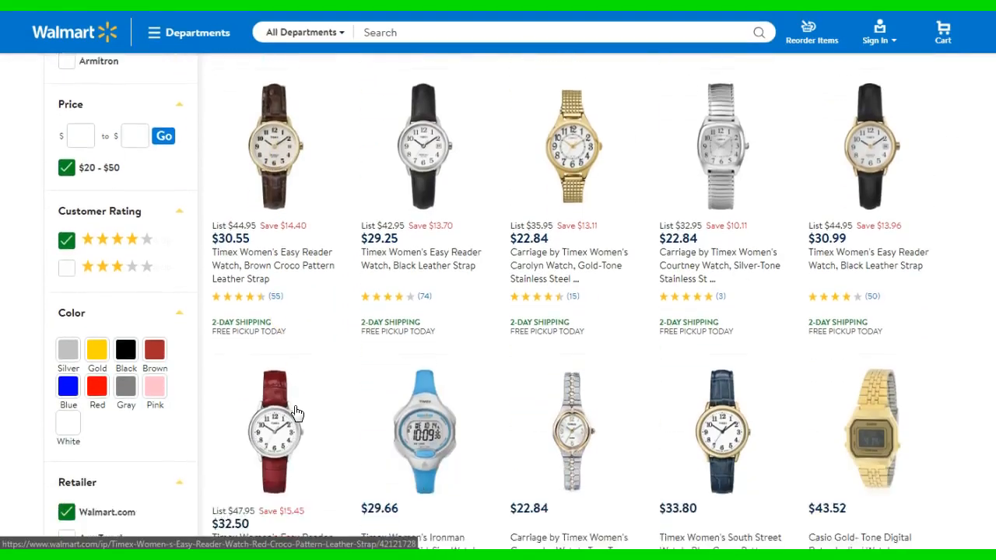
scroll(297, 411, down, 2)
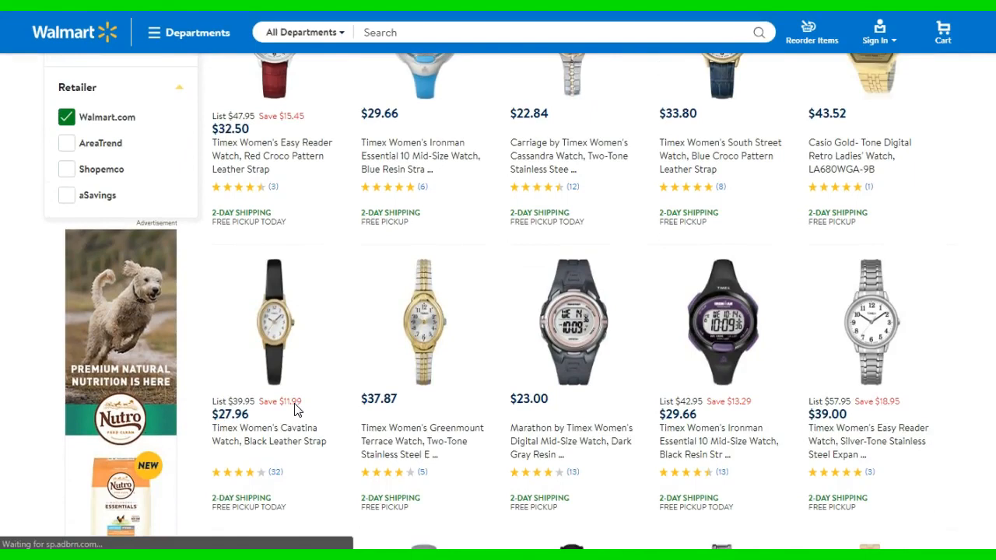
scroll(296, 411, down, 5)
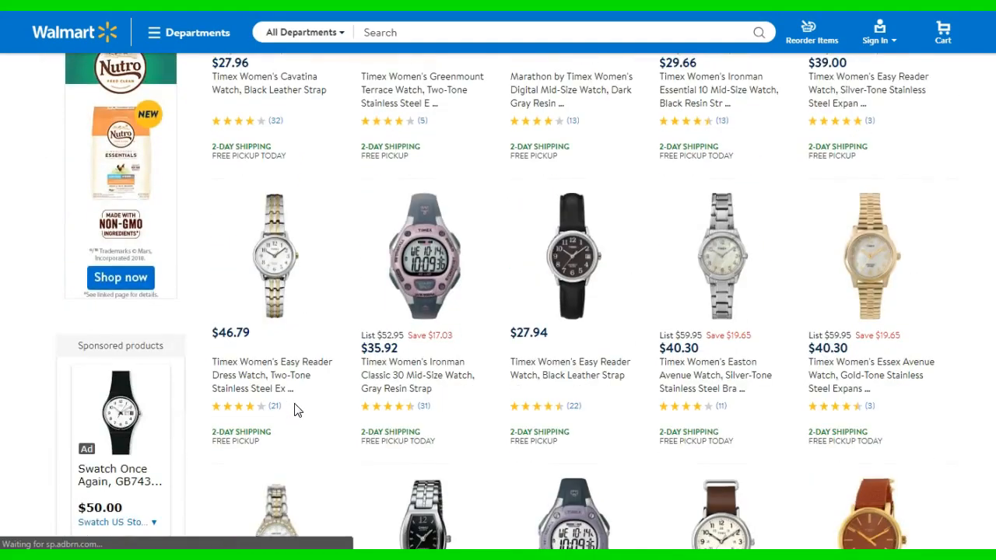
scroll(296, 411, up, 10)
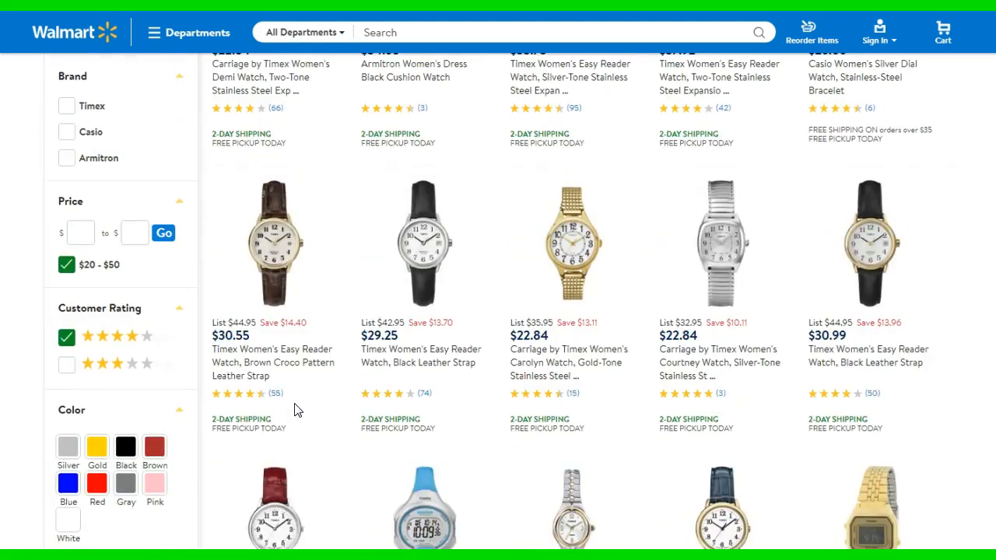
scroll(296, 410, up, 4)
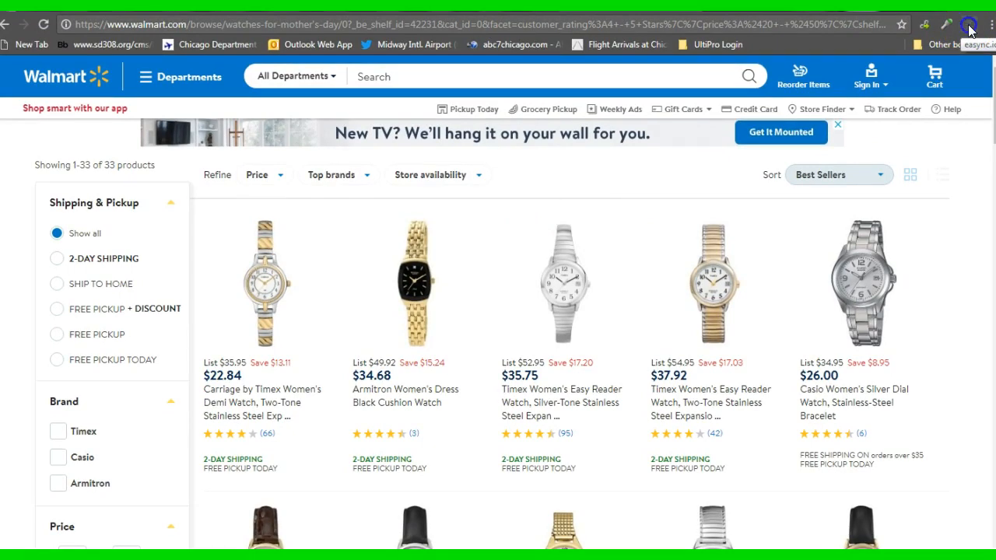
Collect the walmart.com product IDs of the filtered watches with the easync.io extension and copy them
click(969, 26)
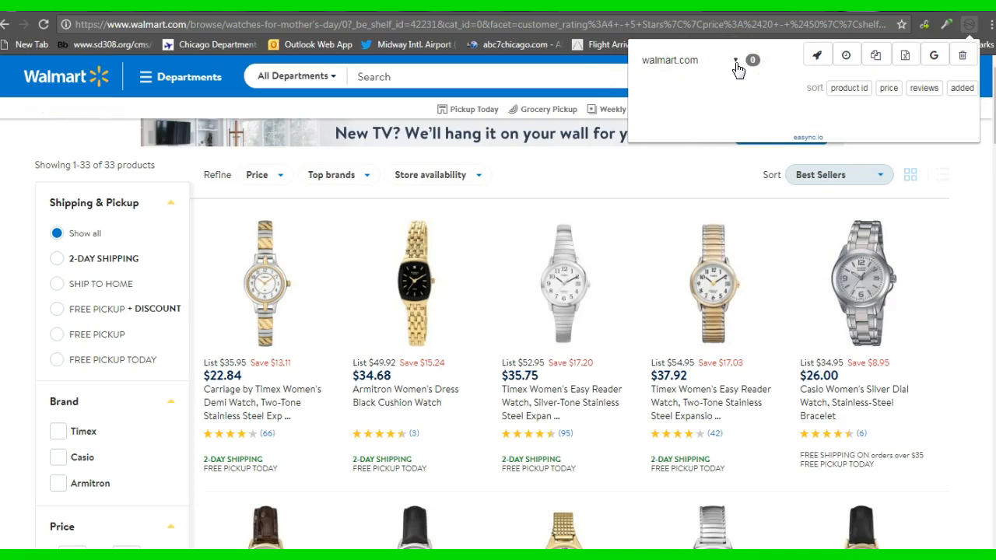
click(735, 62)
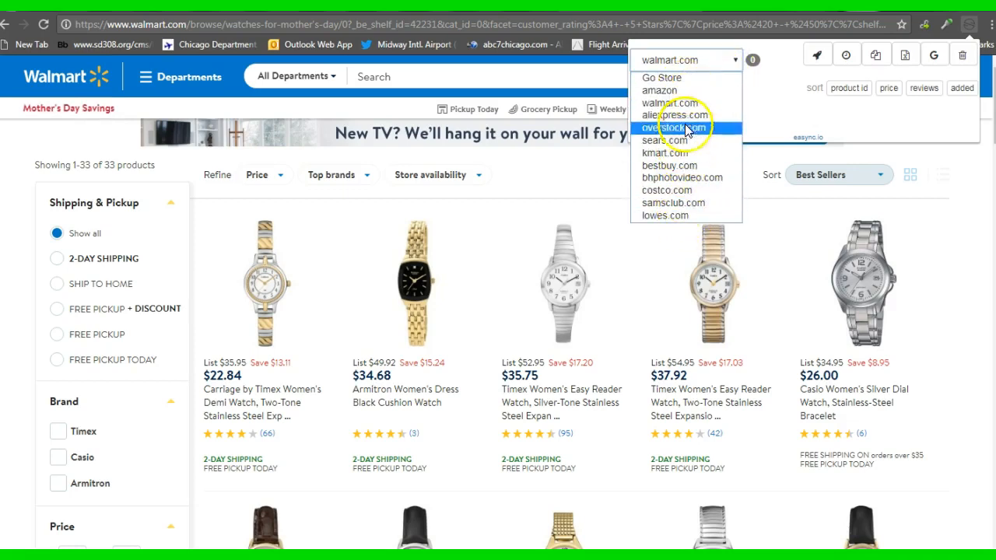
click(692, 205)
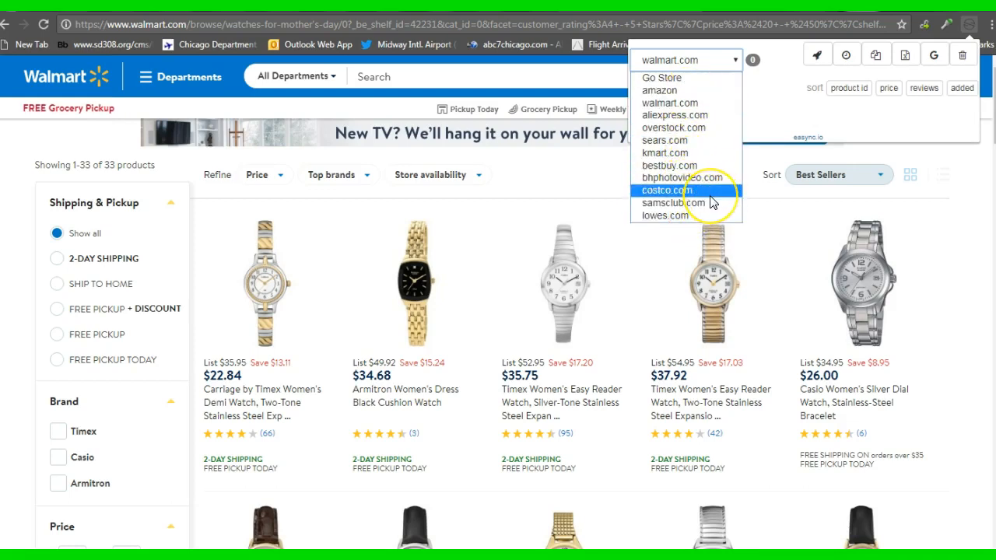
click(667, 103)
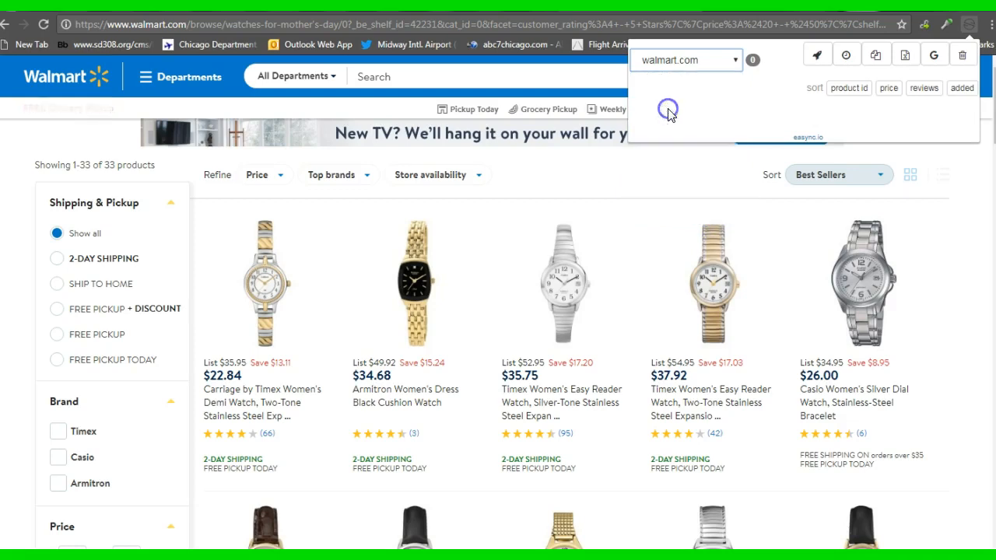
click(770, 82)
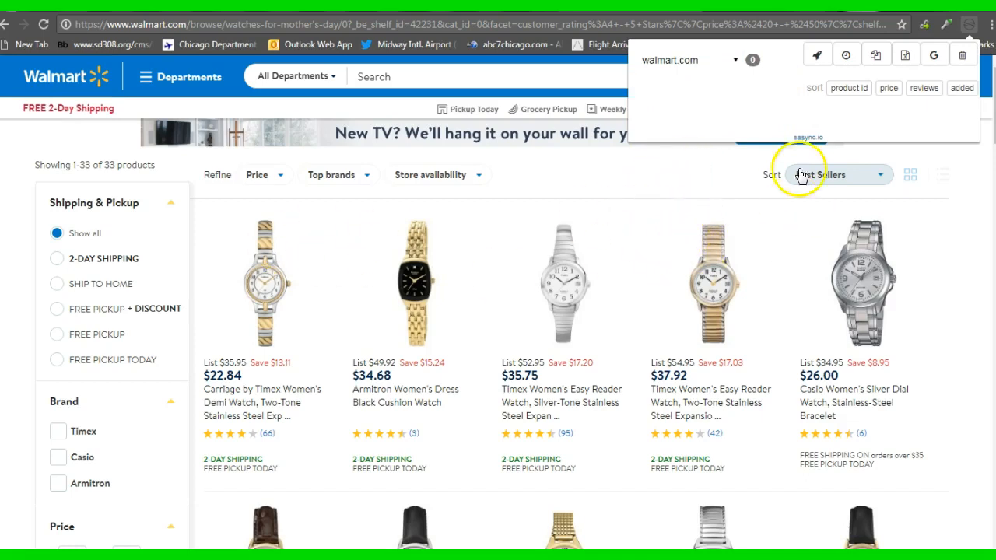
click(814, 56)
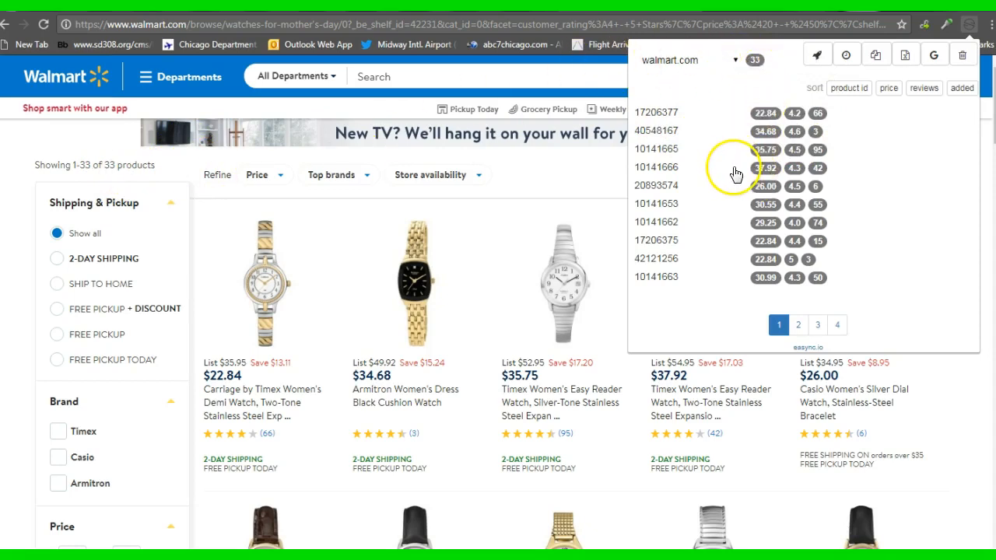
click(876, 57)
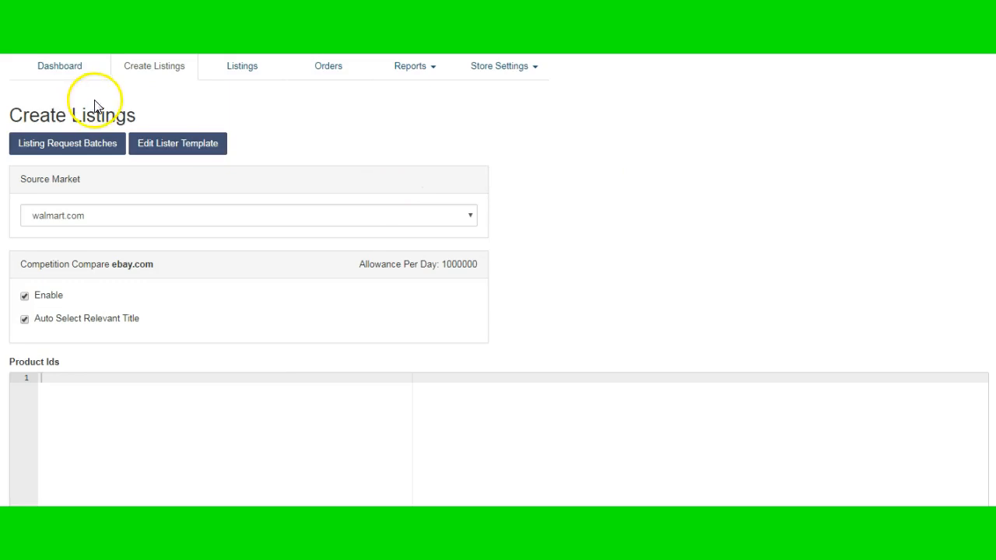
Switch to easync's Create Listings page and set the source market to walmart.com
click(158, 69)
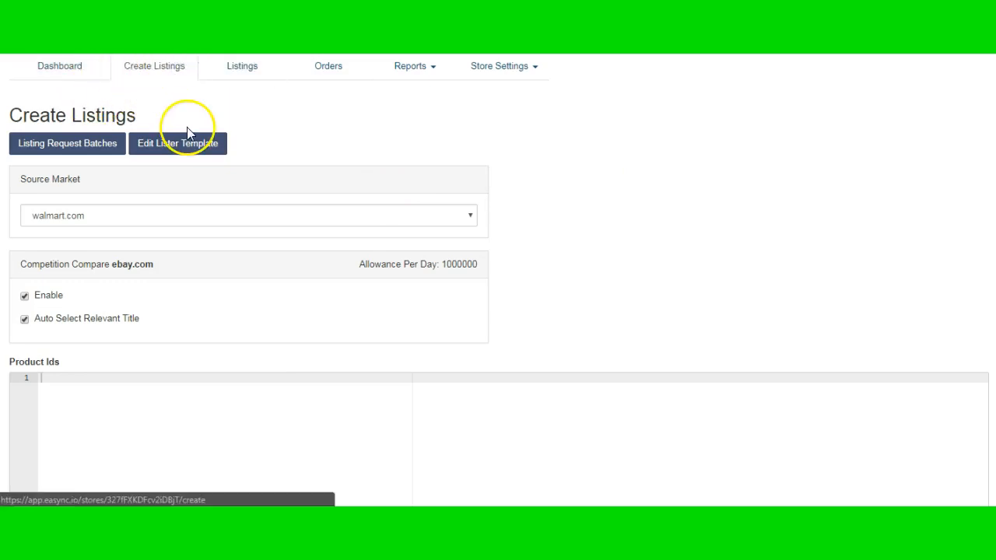
click(180, 224)
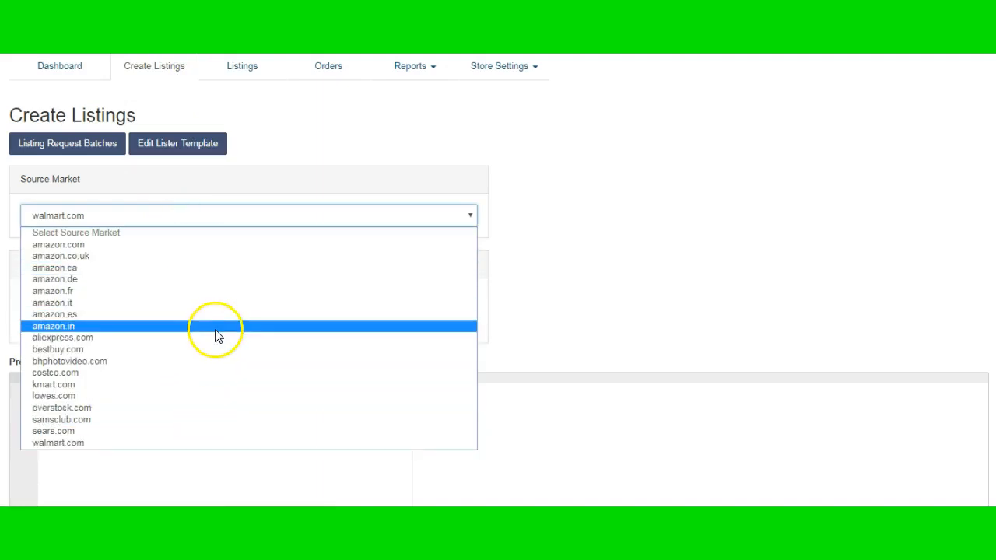
click(233, 442)
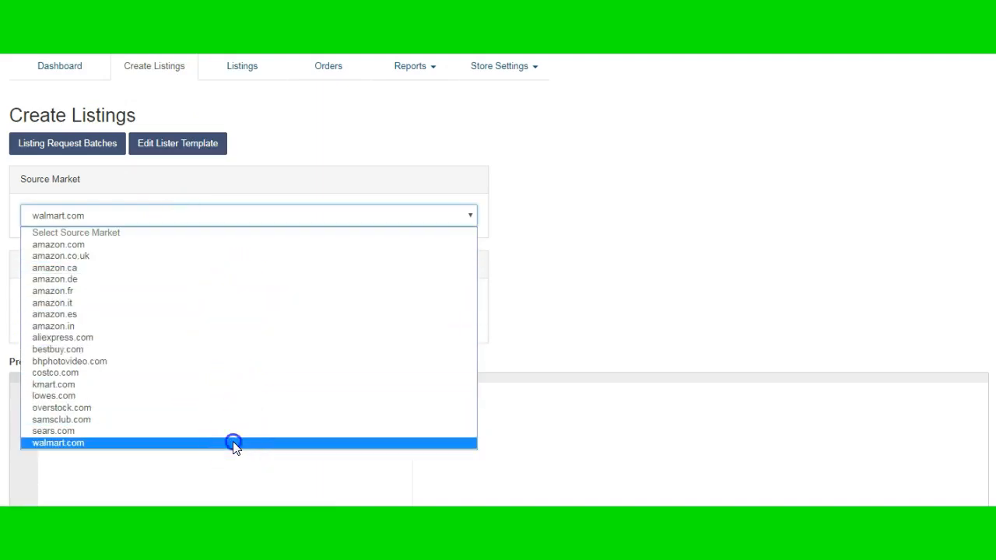
click(24, 318)
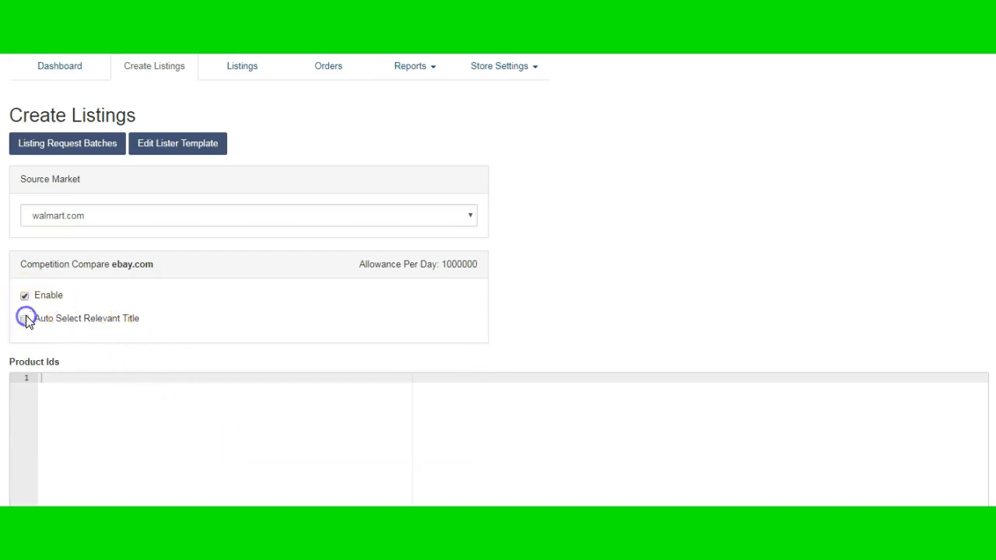
click(23, 296)
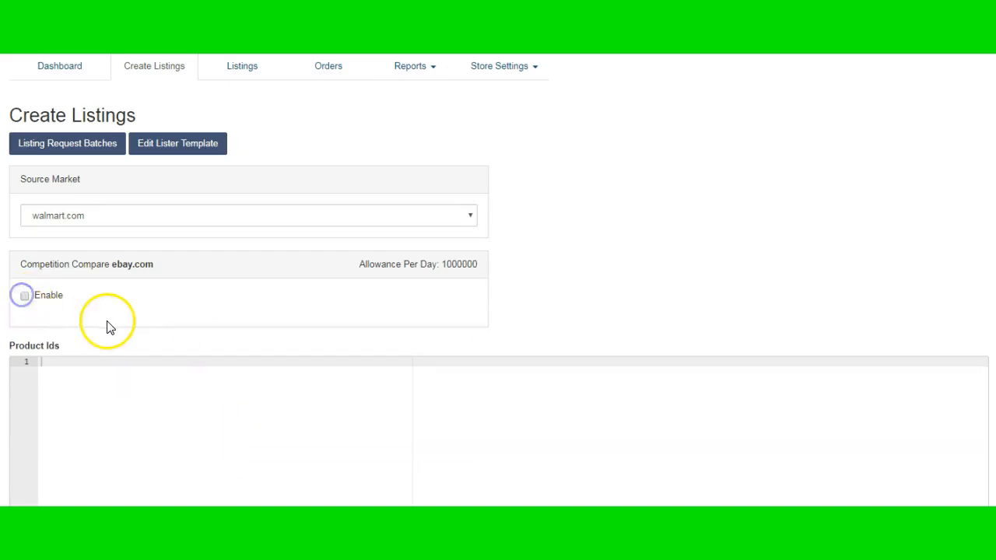
click(24, 296)
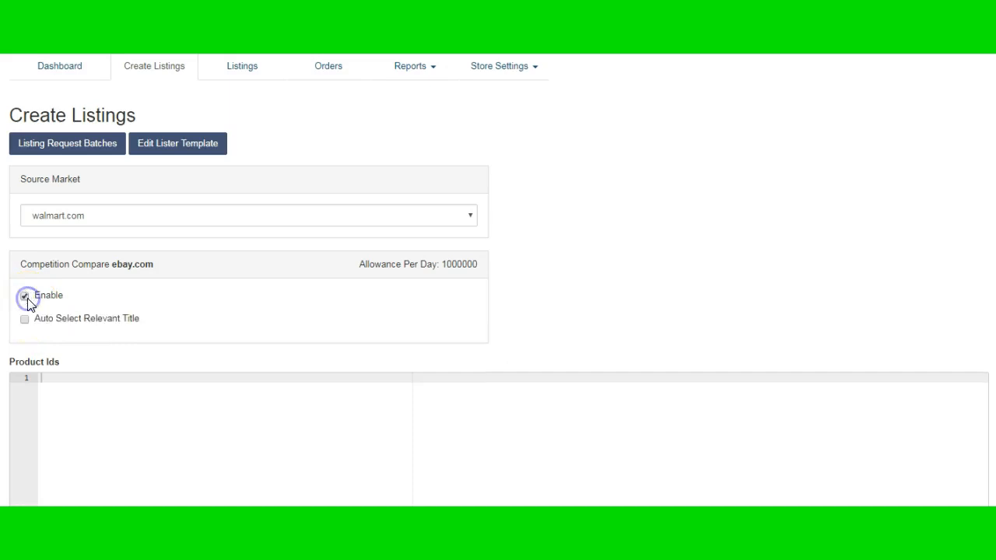
click(25, 319)
Paste the copied Walmart product IDs into the Product Ids list
scroll(195, 335, down, 3)
click(104, 243)
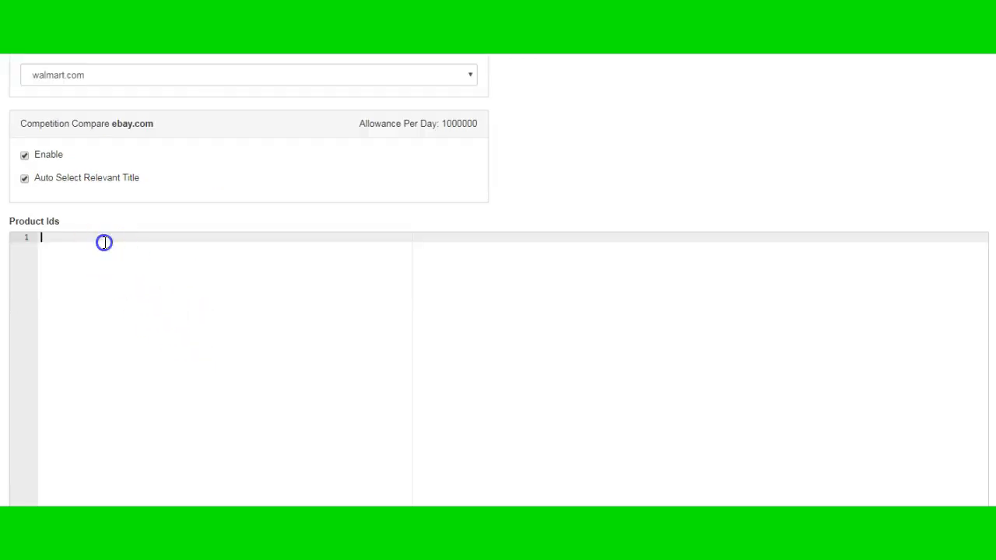
right_click(104, 243)
click(133, 327)
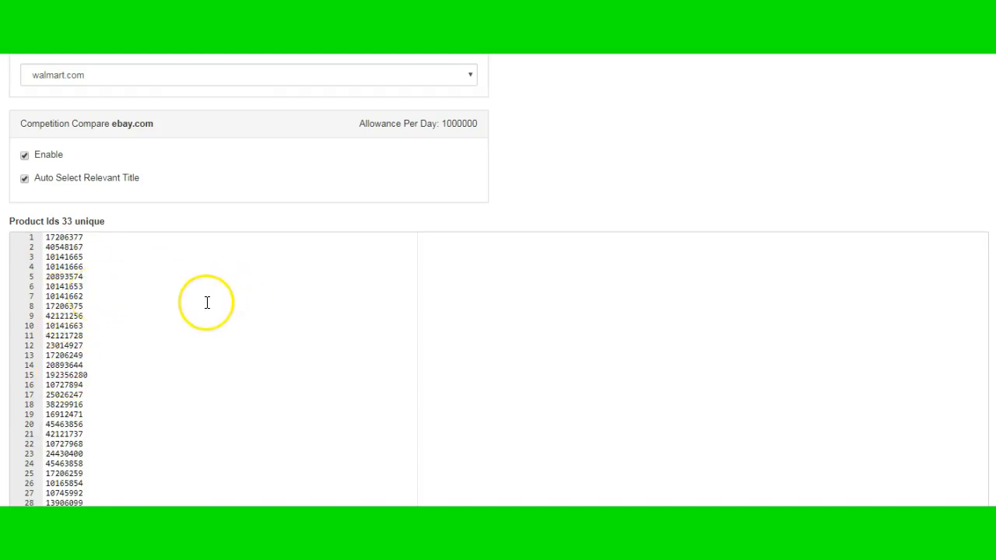
Create single listings with preview from the pasted product IDs
scroll(199, 333, down, 3)
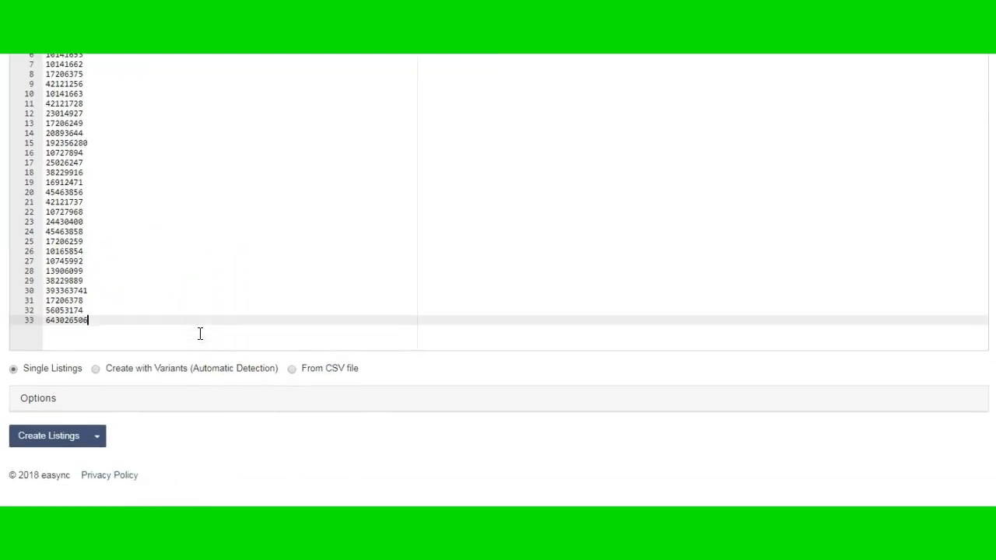
click(97, 442)
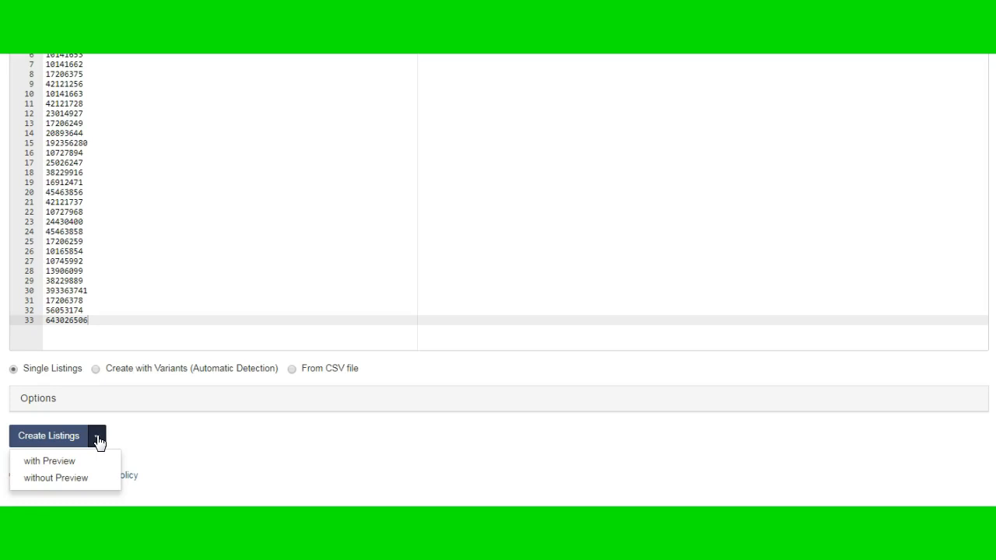
click(89, 486)
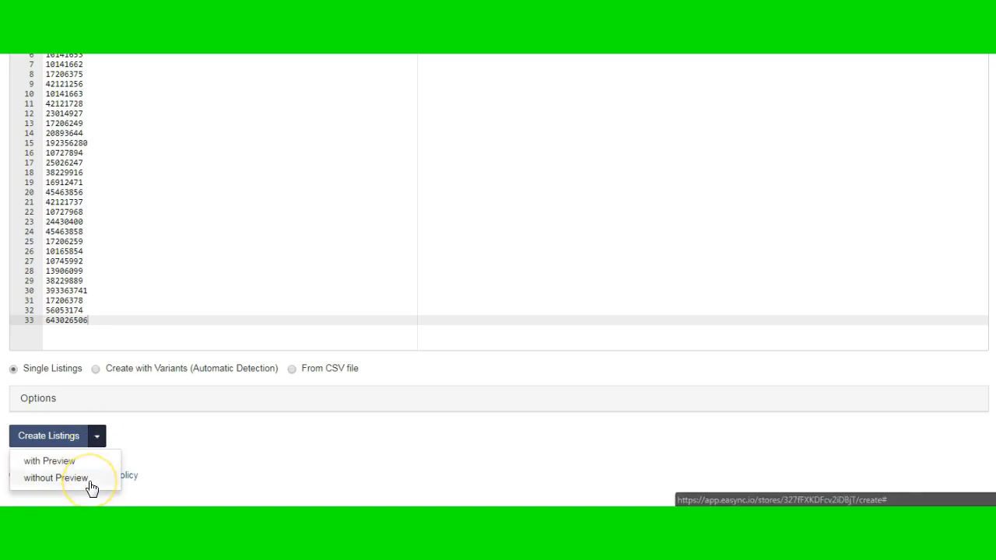
click(51, 461)
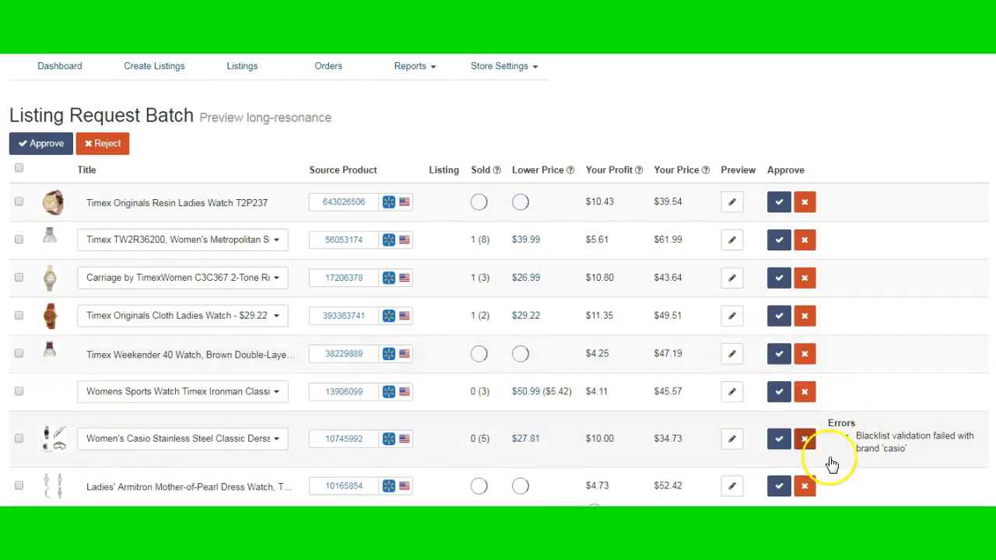
Reject the blacklisted Women's Casio Stainless Steel Classic and Timex Women's Easton Avenue watches in the listing request batch
click(805, 441)
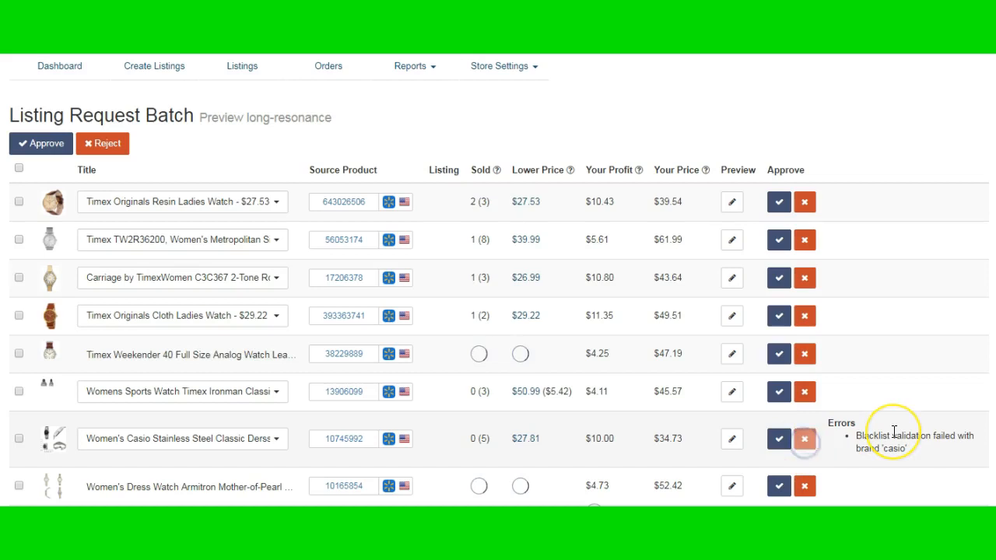
click(804, 397)
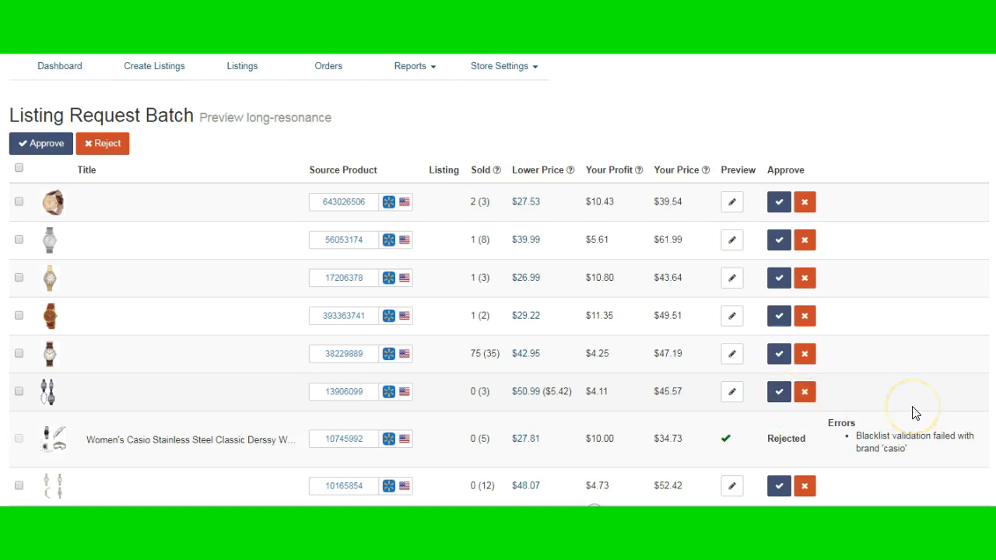
scroll(914, 413, down, 3)
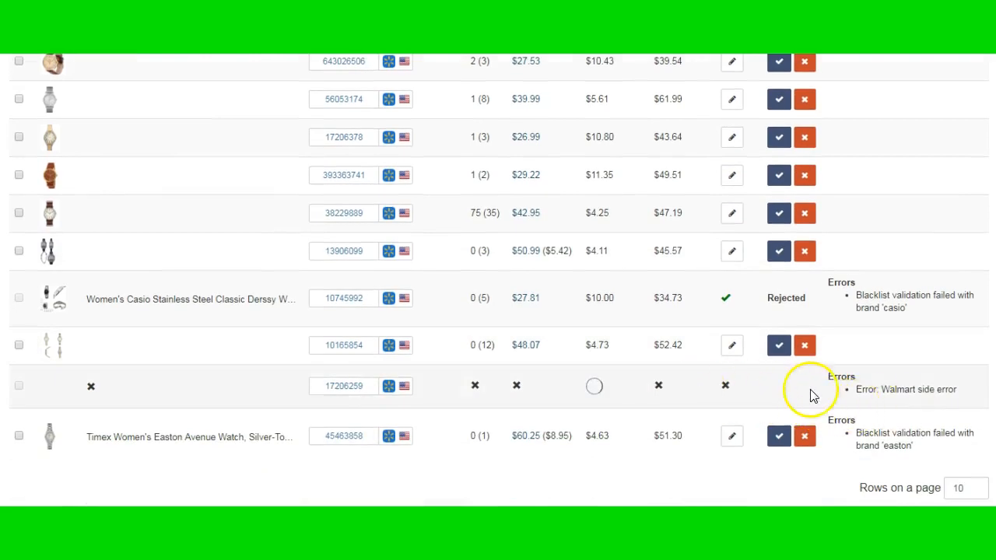
scroll(884, 391, down, 1)
scroll(884, 391, down, 2)
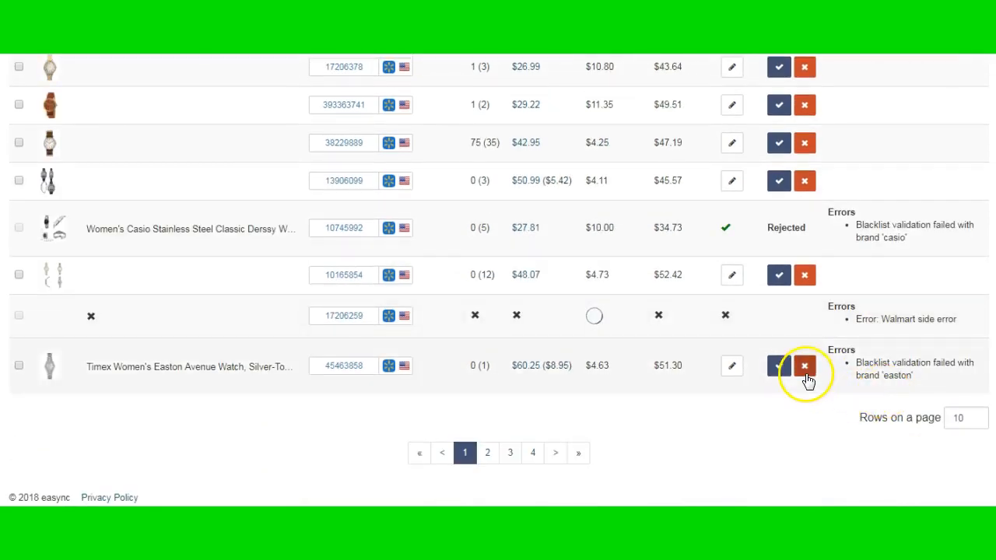
click(805, 377)
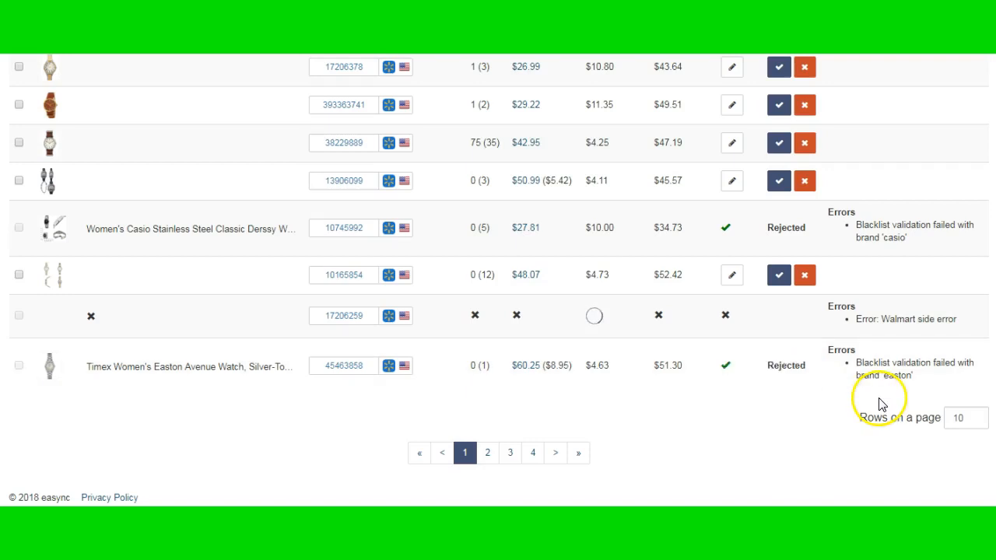
Show 100 rows per page in the batch and reject the blacklisted gold-tone Casio LA670WGA-9 watch
click(970, 423)
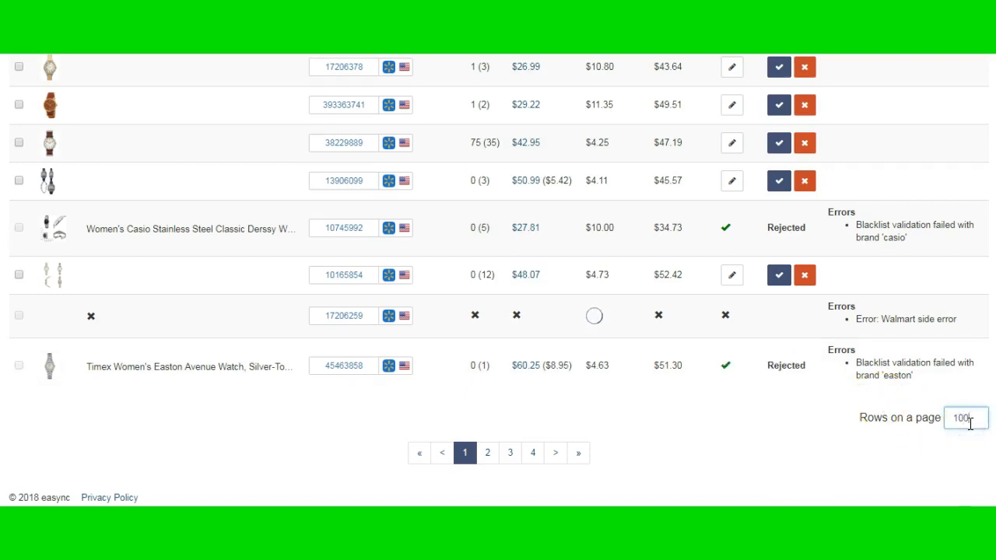
click(852, 451)
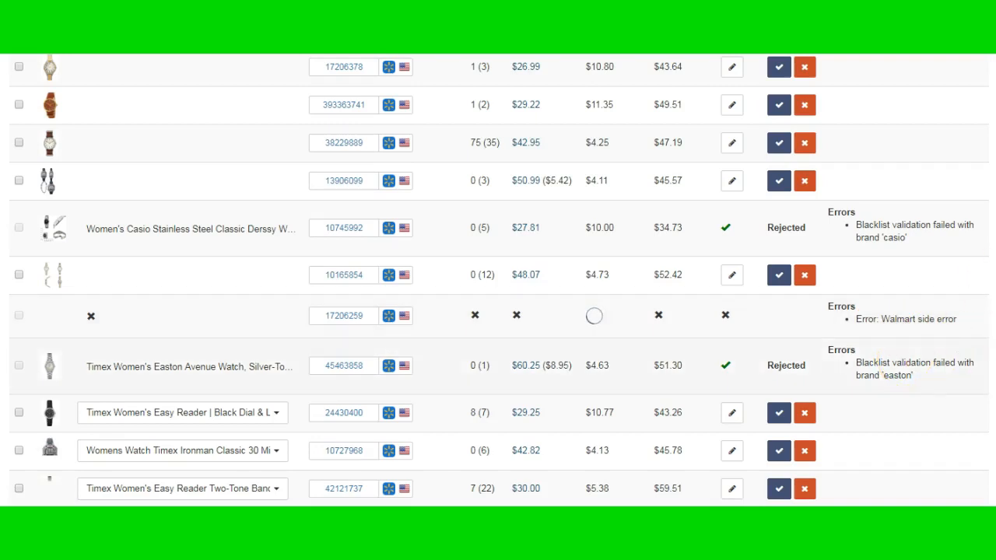
scroll(938, 393, down, 3)
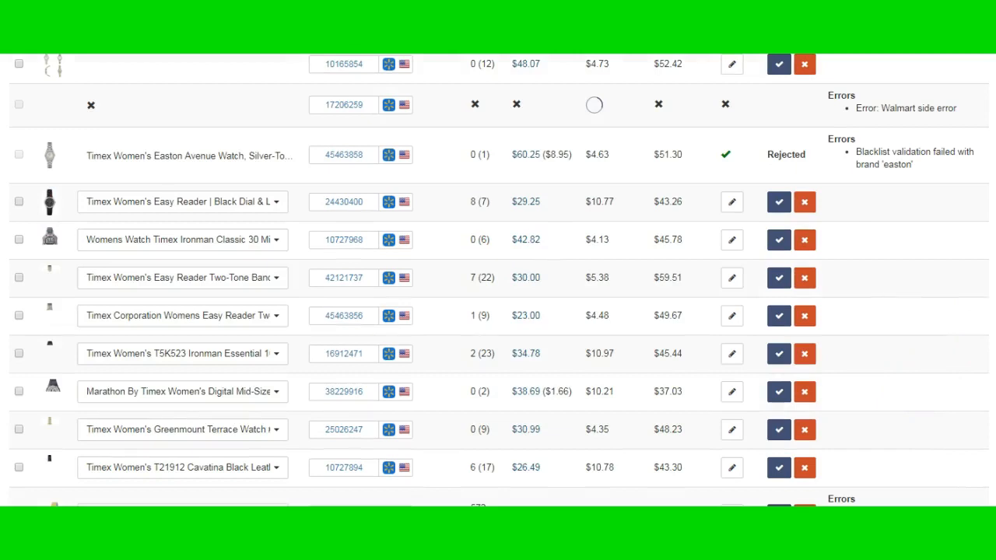
scroll(911, 382, down, 3)
click(805, 288)
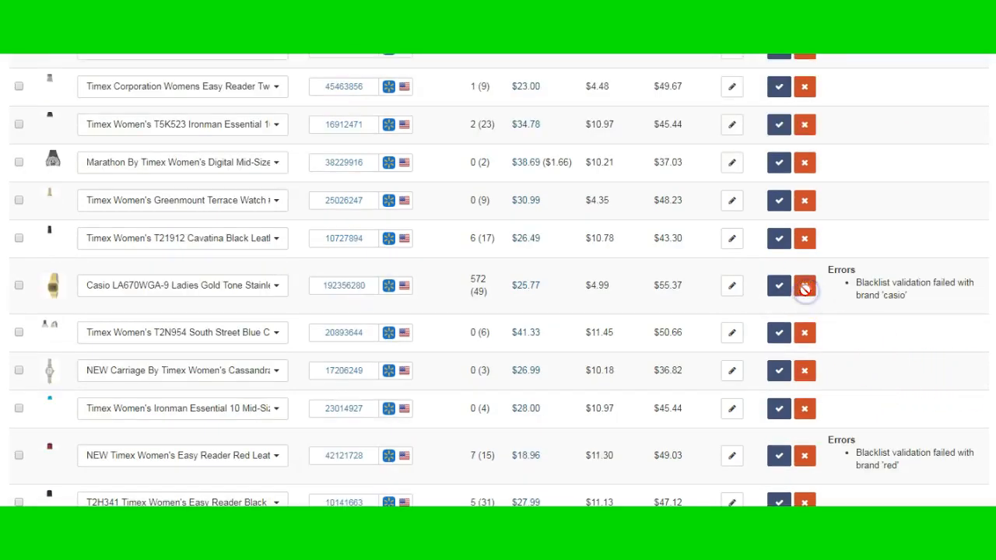
Reject the blacklisted silver-dial Casio watch and the Timex Easy Reader Red Leather watch
scroll(862, 356, down, 5)
click(805, 339)
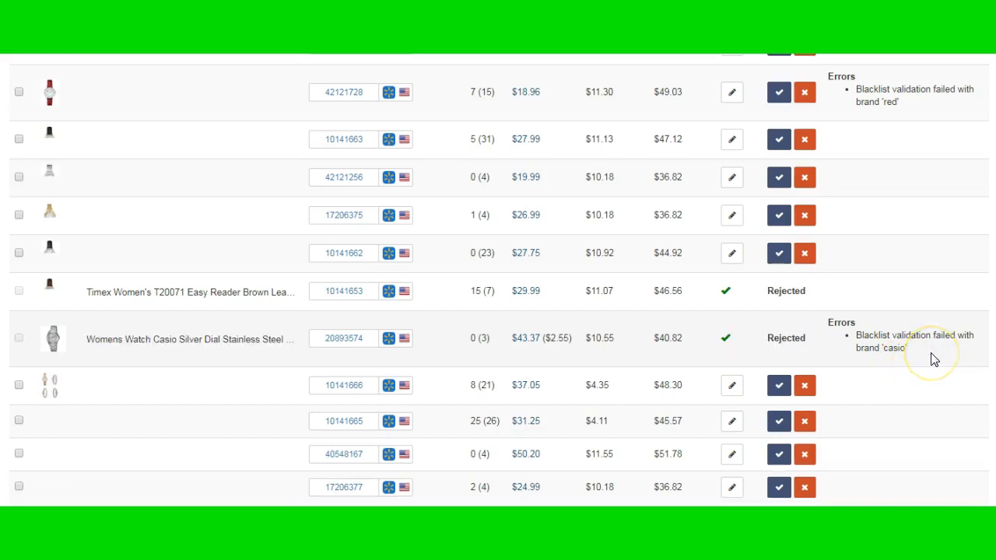
click(805, 94)
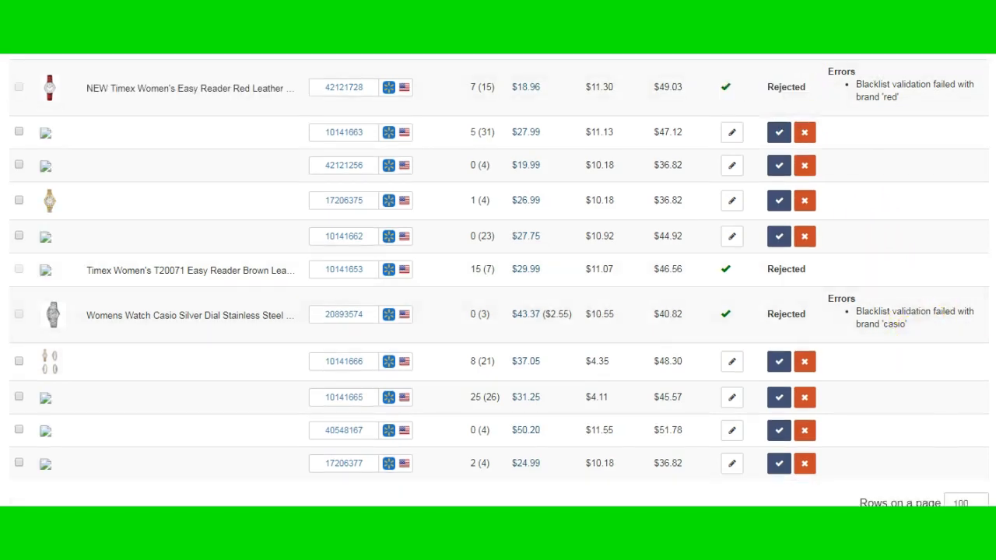
Check the batch from its last row upward for any remaining watches with blacklist errors
scroll(498, 280, down, 1)
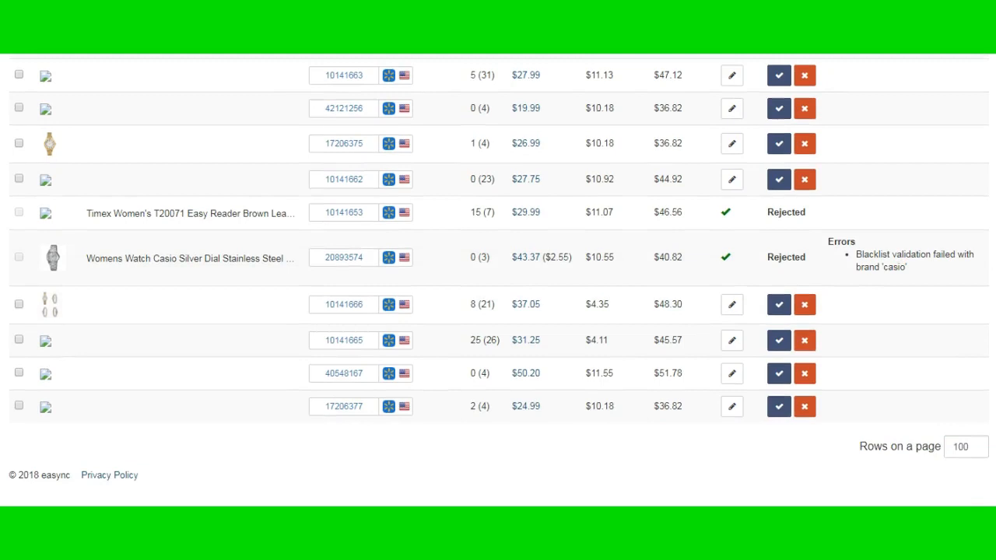
scroll(497, 280, up, 1)
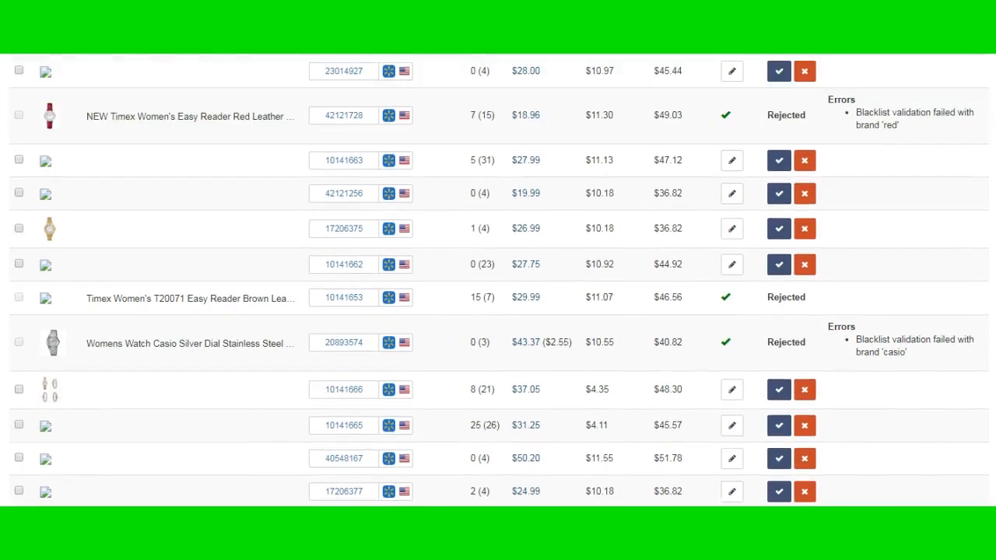
scroll(796, 276, up, 4)
click(804, 268)
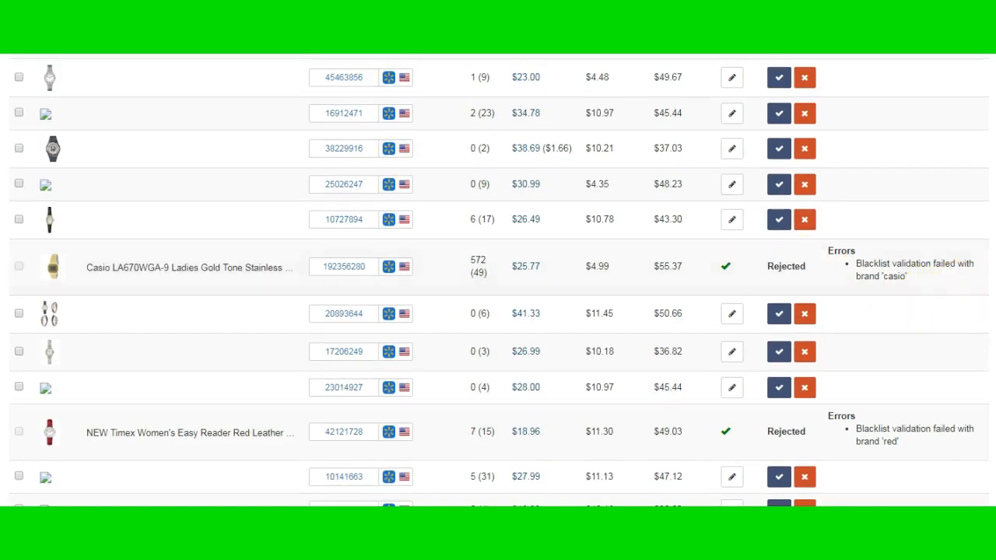
scroll(498, 280, up, 3)
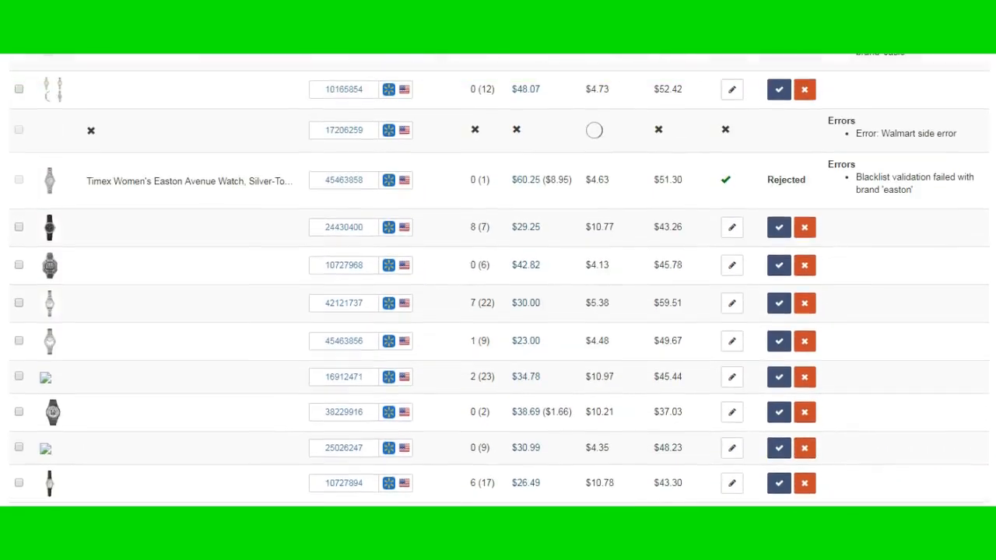
scroll(498, 280, up, 5)
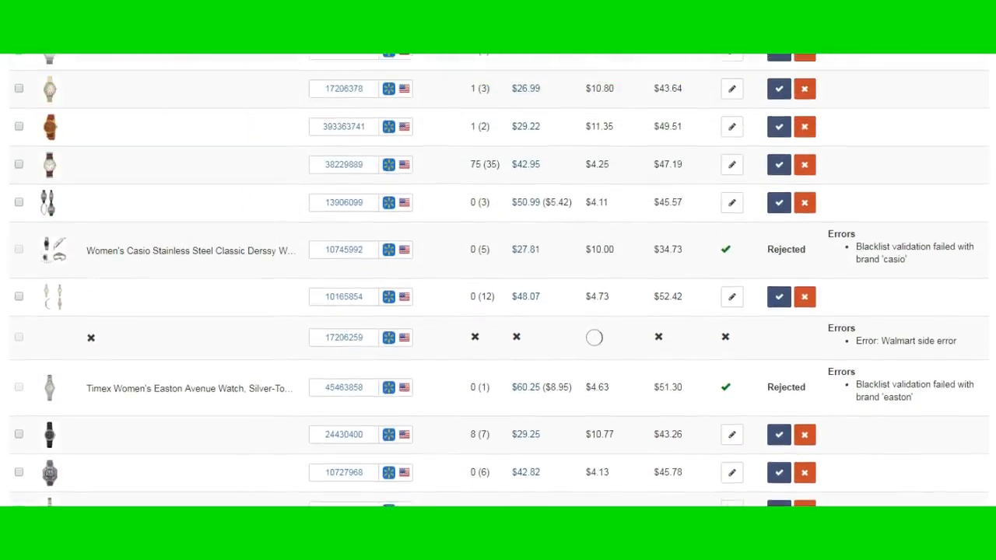
Examine the sold counts shown for the first watches in the listing request batch
scroll(498, 280, down, 1)
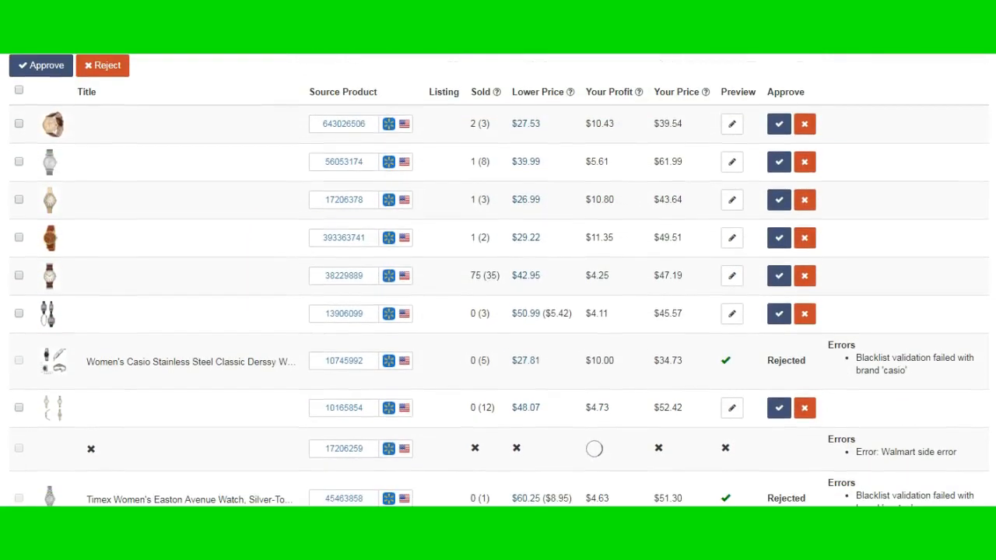
click(471, 124)
double_click(472, 125)
click(475, 130)
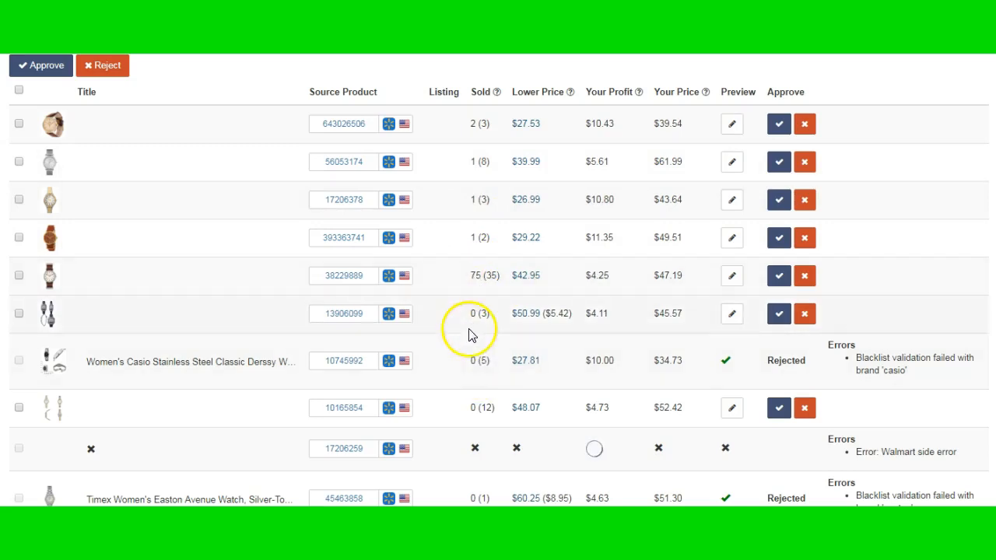
scroll(479, 327, down, 3)
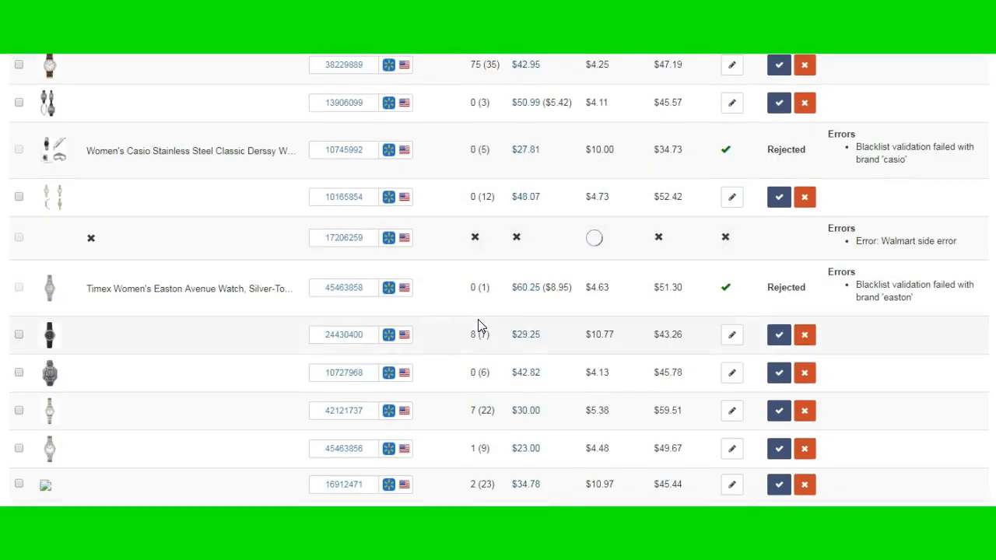
scroll(477, 325, up, 3)
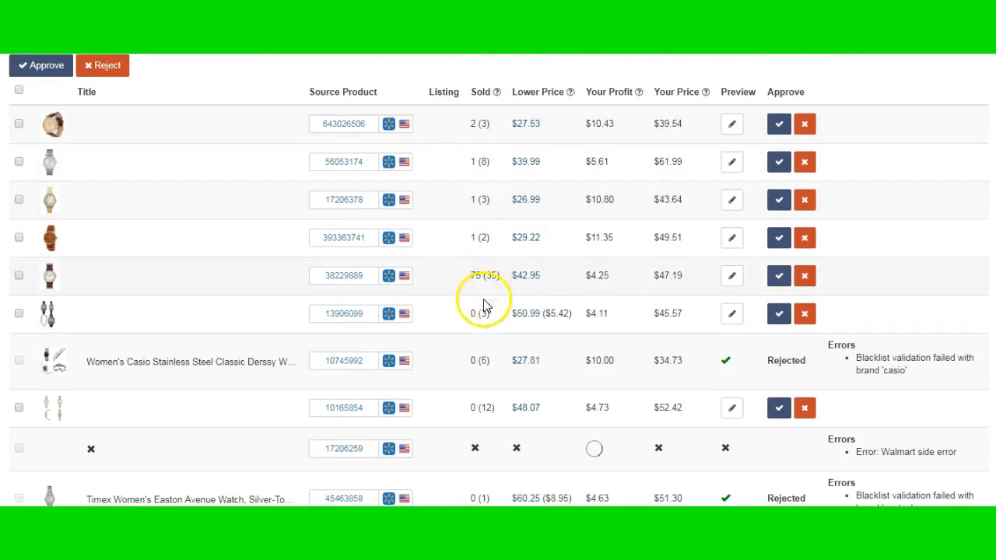
Compare sold counts, lower prices and profits of the watches through the whole batch, down to its last row
scroll(486, 398, down, 2)
scroll(487, 400, down, 2)
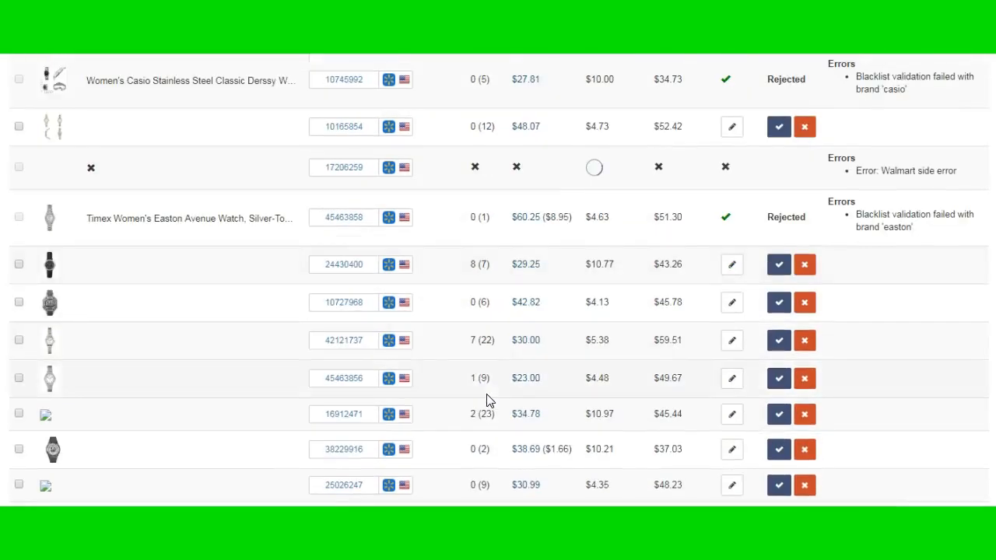
scroll(473, 361, down, 1)
scroll(473, 361, down, 2)
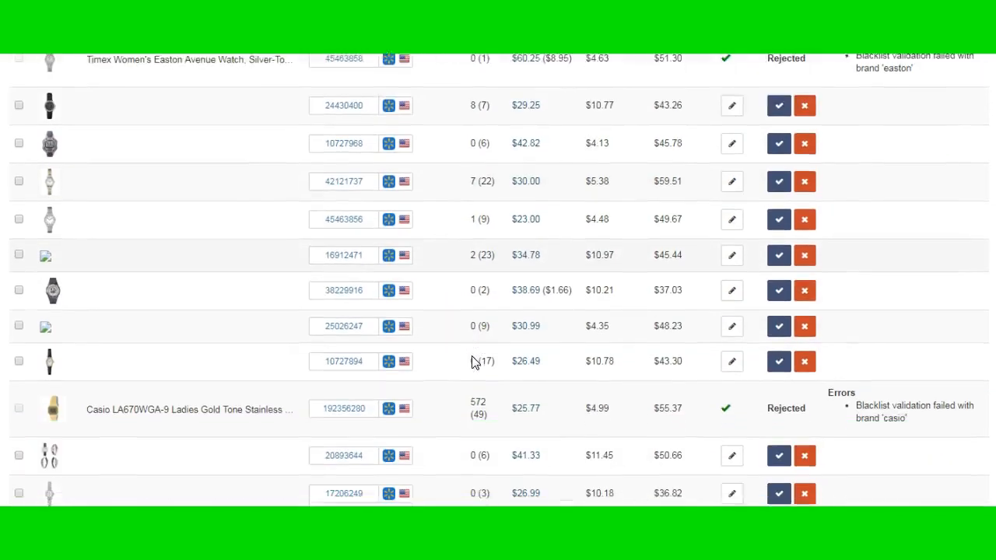
scroll(506, 403, down, 3)
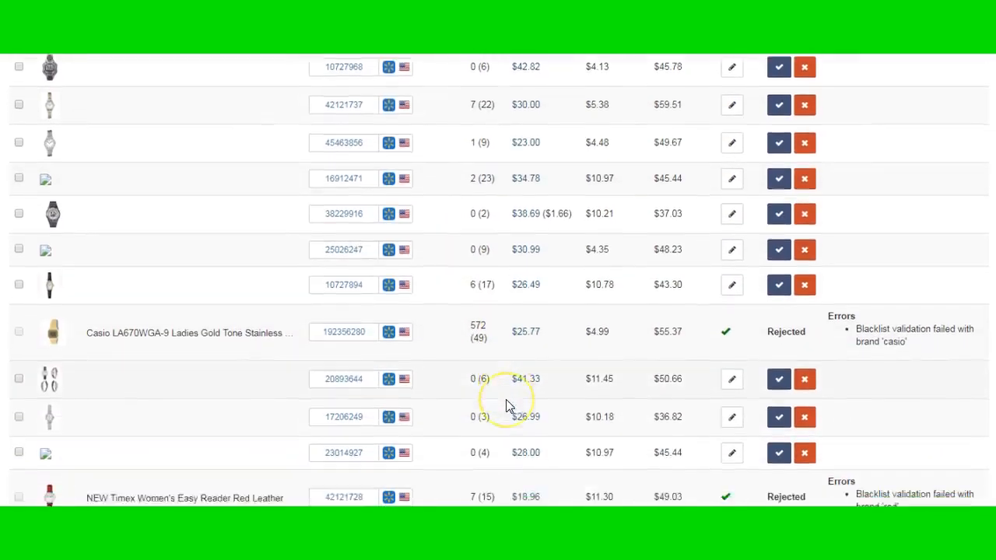
scroll(491, 386, down, 2)
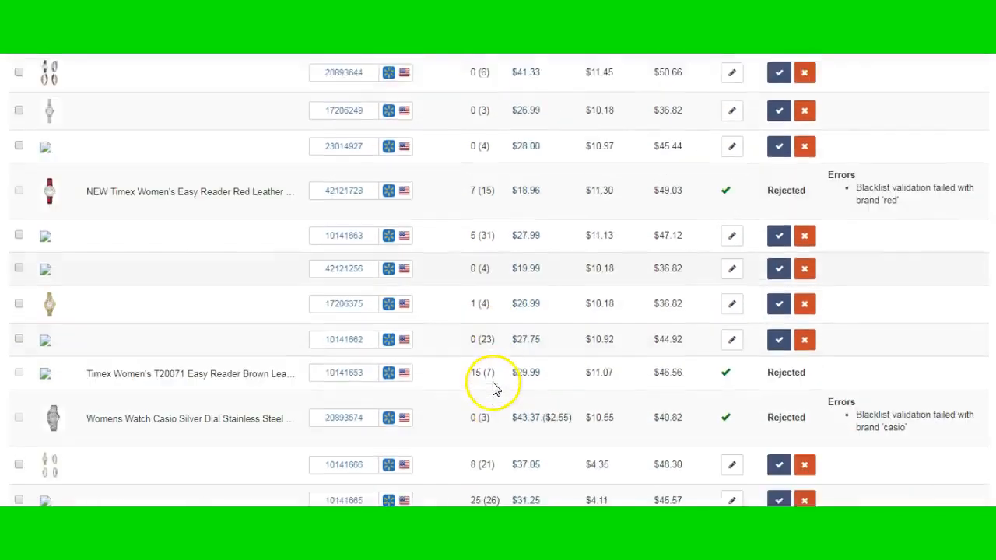
scroll(492, 369, down, 2)
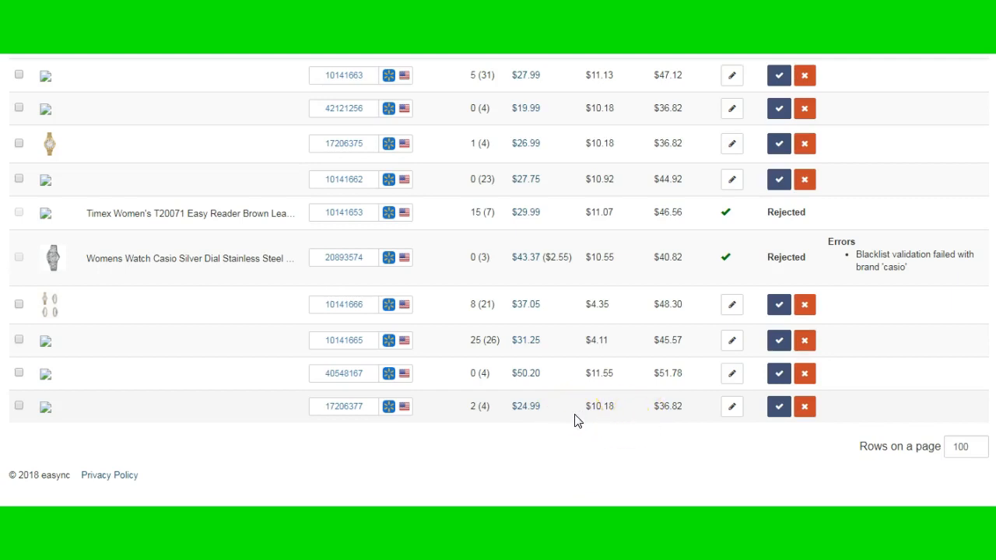
scroll(576, 420, up, 1)
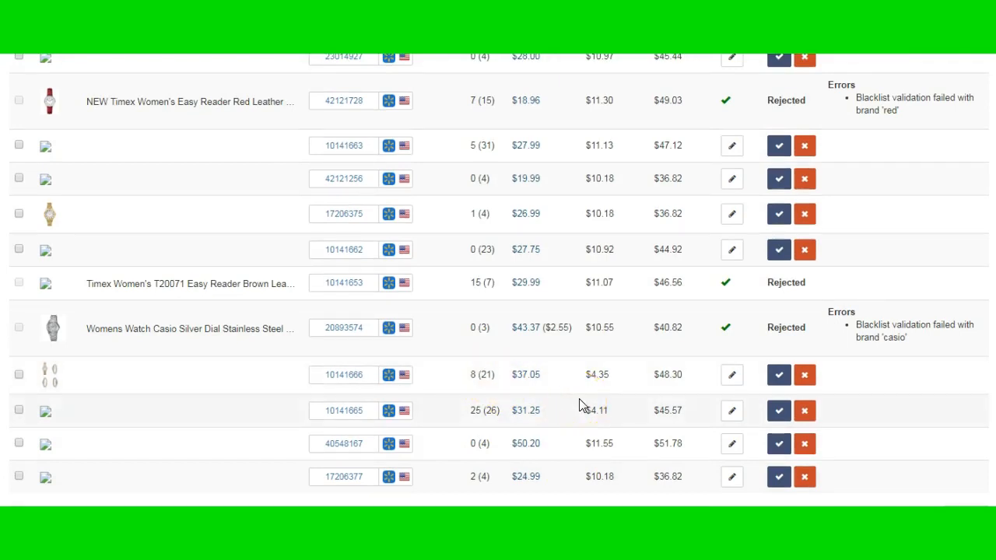
scroll(579, 406, up, 10)
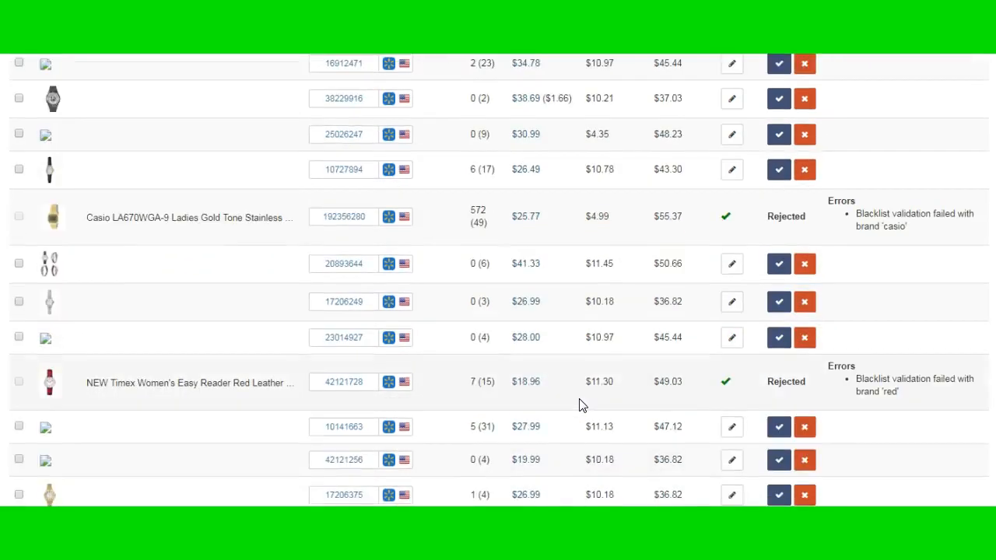
scroll(579, 405, up, 5)
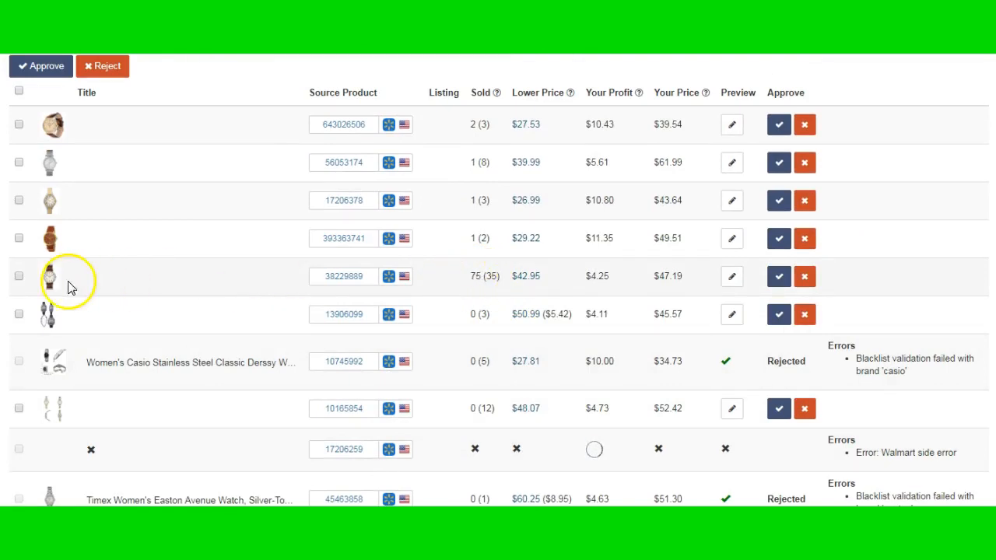
Open the brown-strap watch with source product 38229889 in the listing editor and append "Gift New" to its title
click(736, 283)
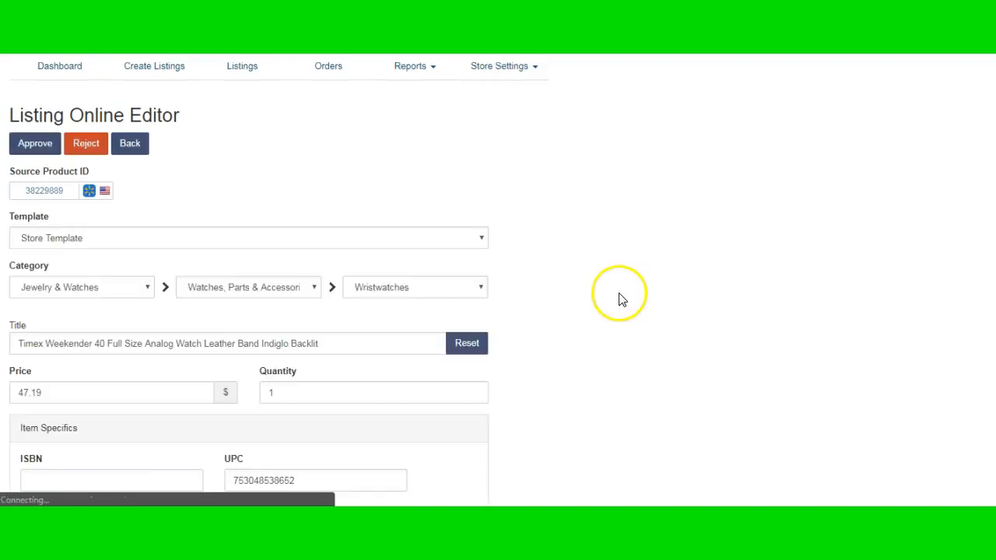
scroll(620, 300, down, 1)
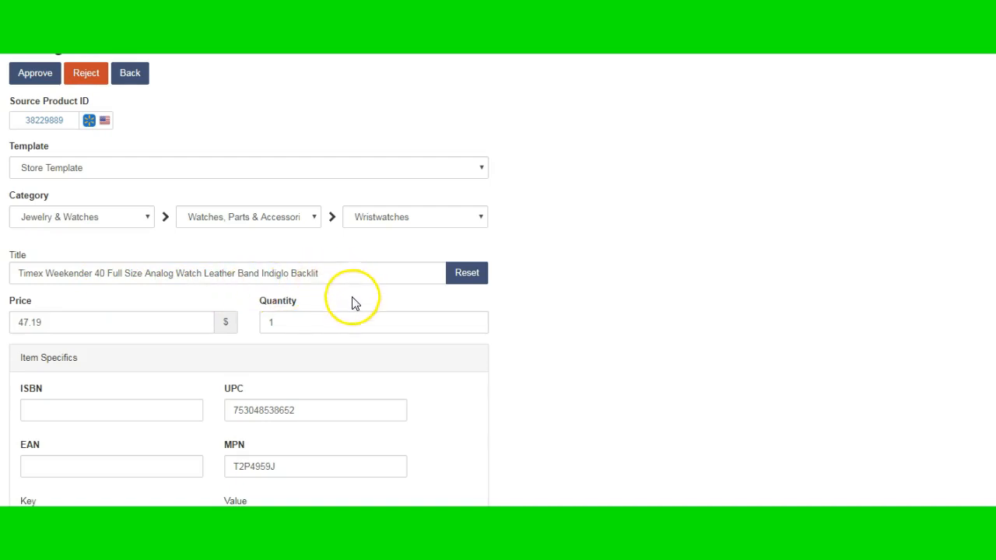
scroll(353, 304, down, 1)
click(342, 203)
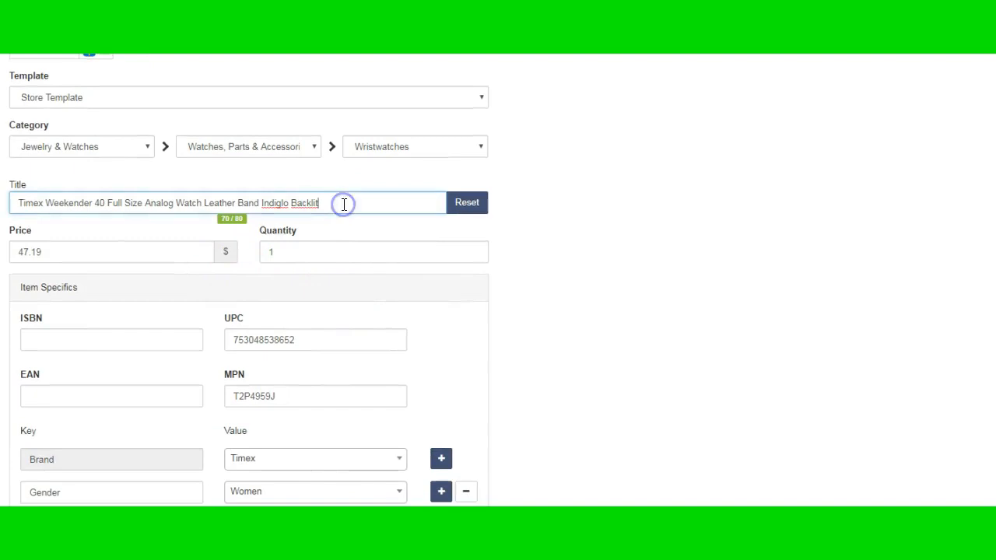
click(189, 224)
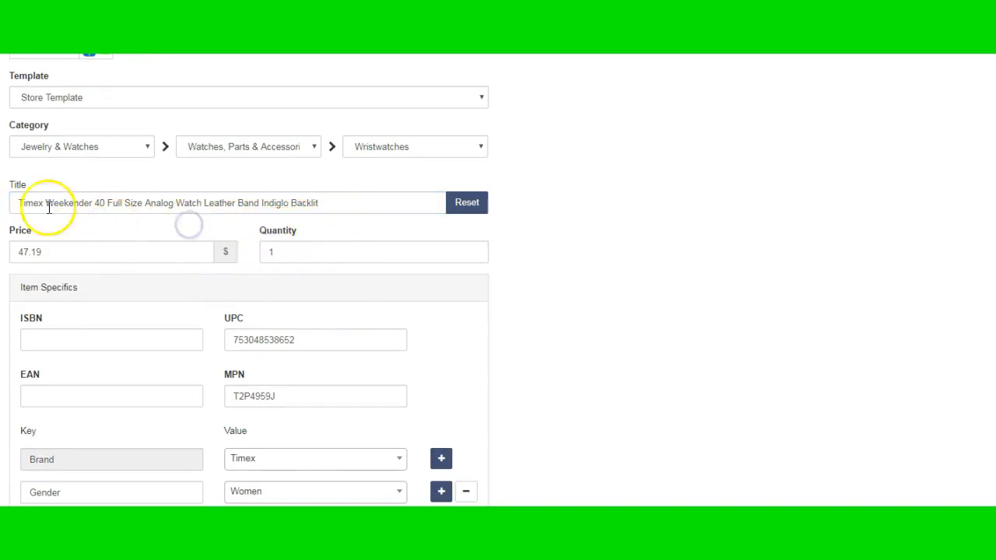
click(111, 231)
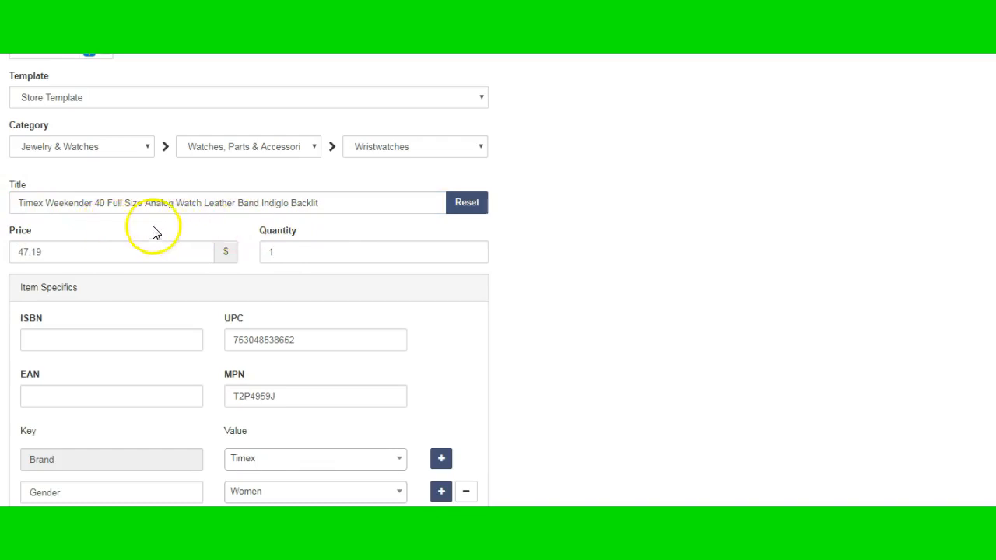
click(356, 206)
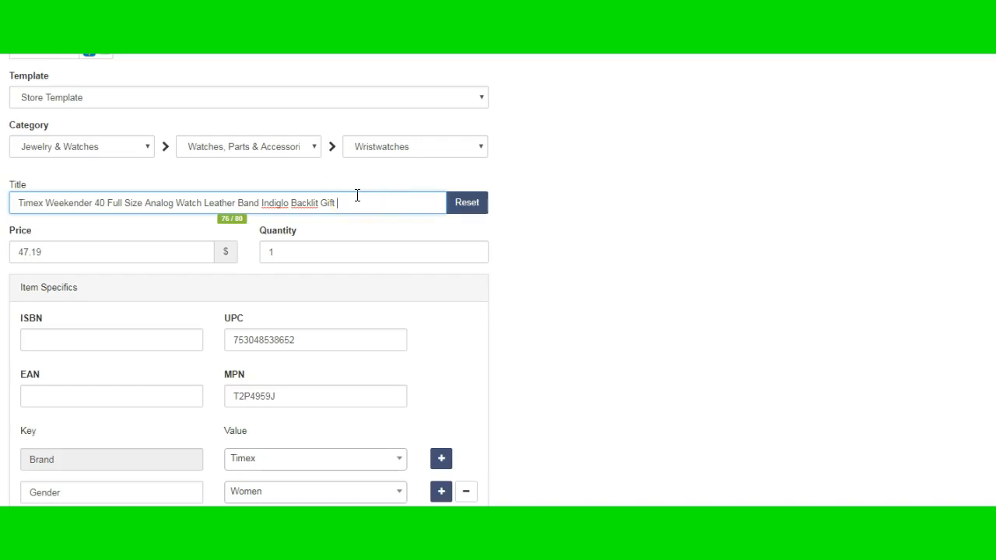
click(586, 347)
Check the Timex Weekender's item specifics, images and online preview, and approve the listing
scroll(587, 350, down, 2)
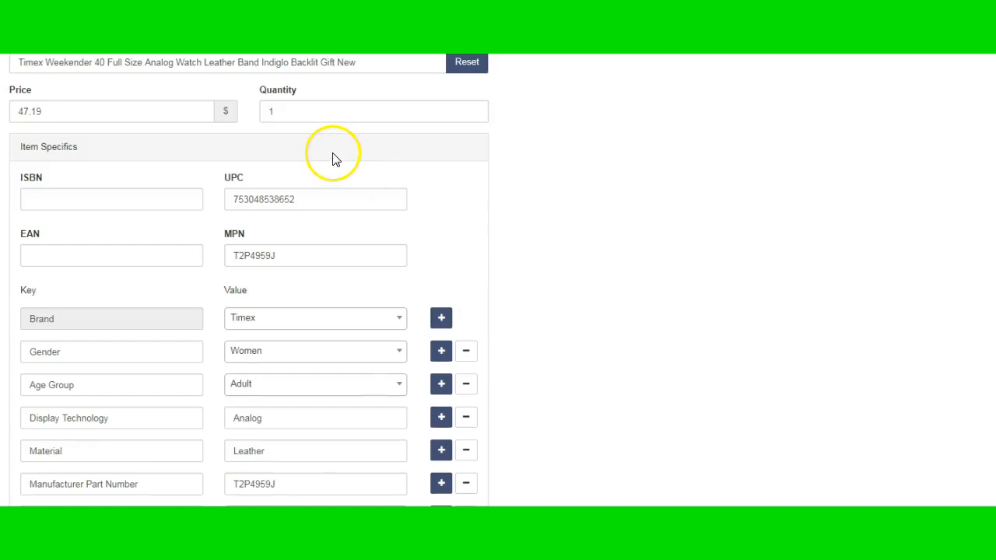
scroll(272, 420, down, 5)
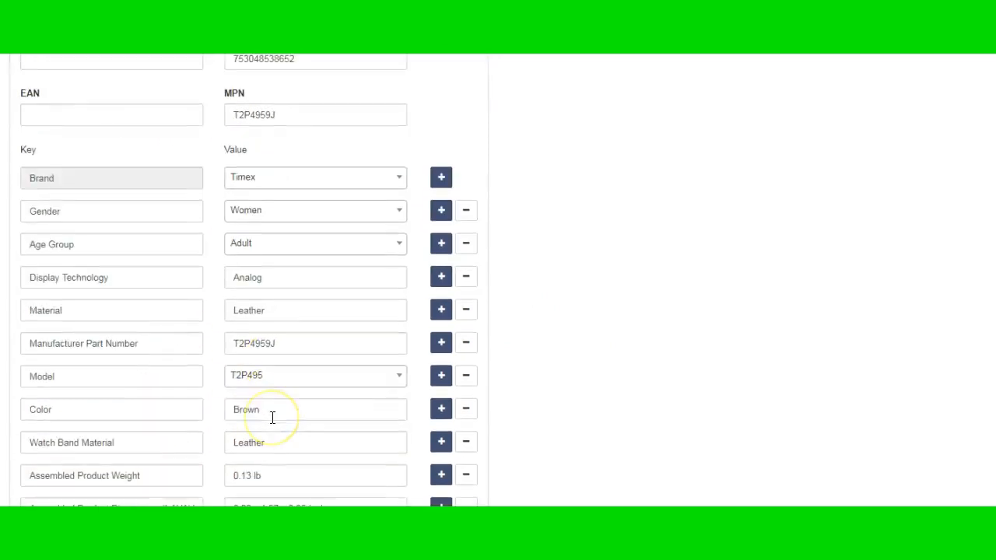
scroll(273, 424, down, 15)
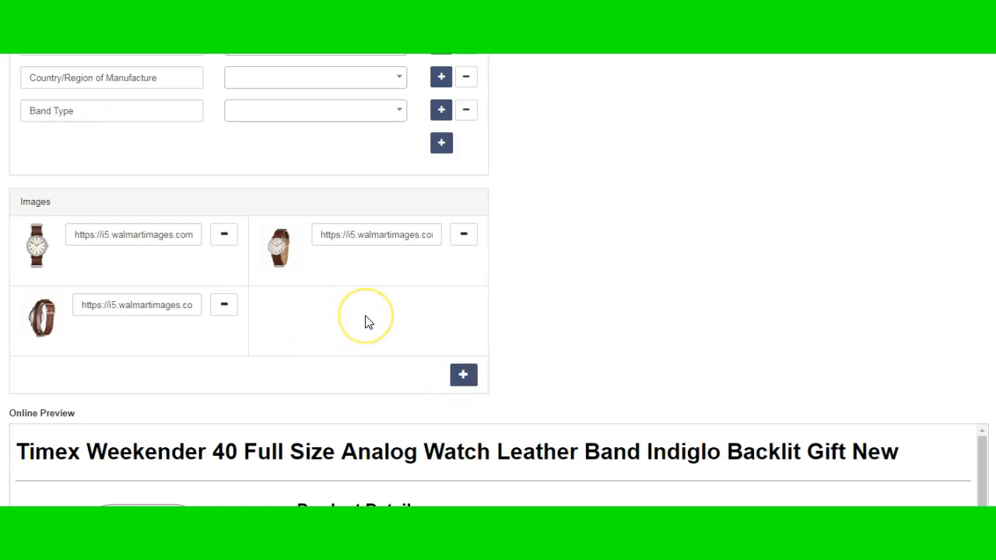
scroll(369, 322, down, 3)
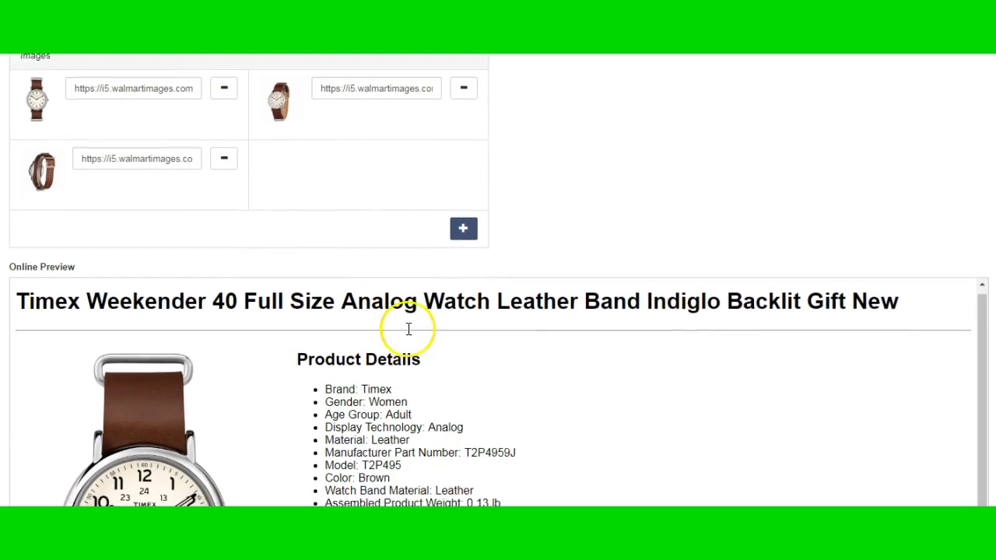
scroll(555, 344, down, 1)
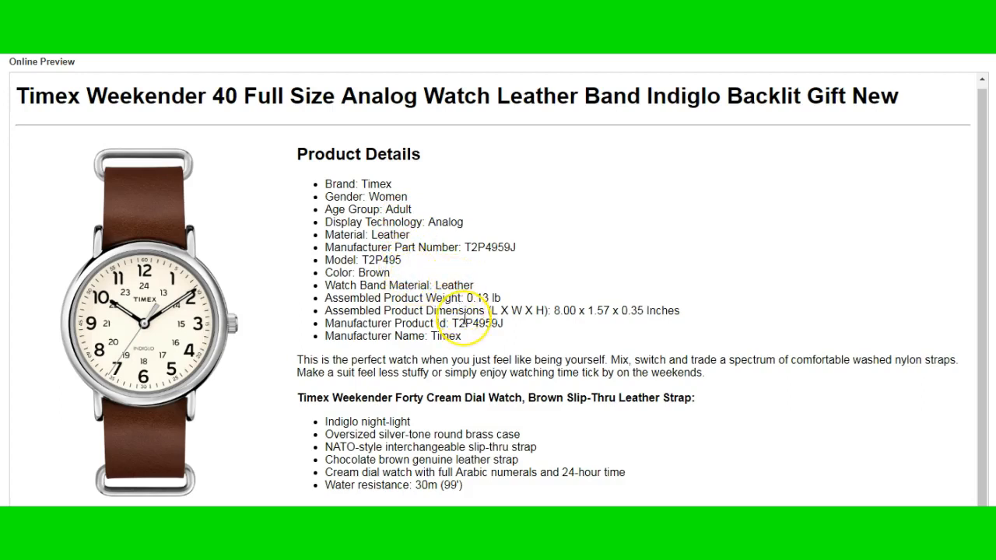
scroll(464, 321, down, 1)
scroll(464, 319, down, 1)
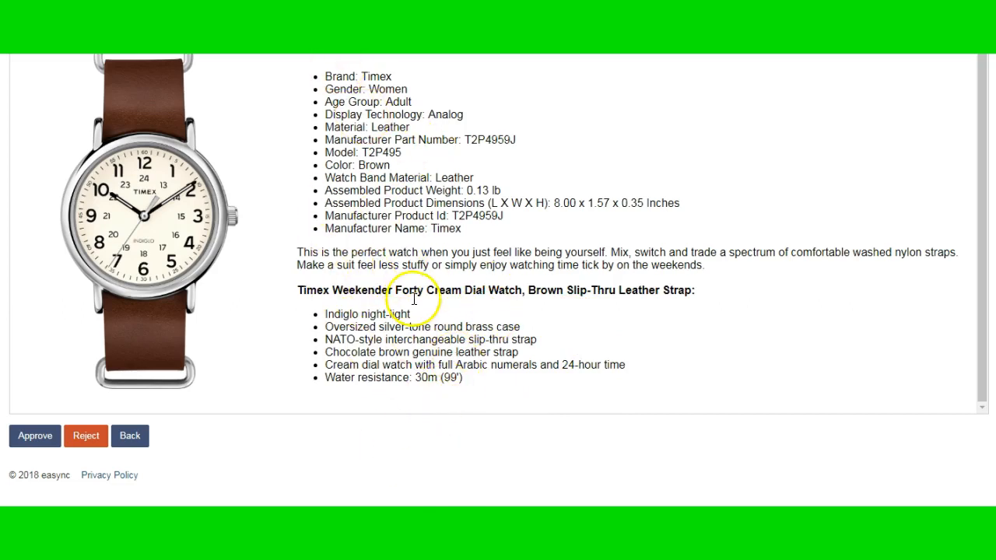
click(35, 436)
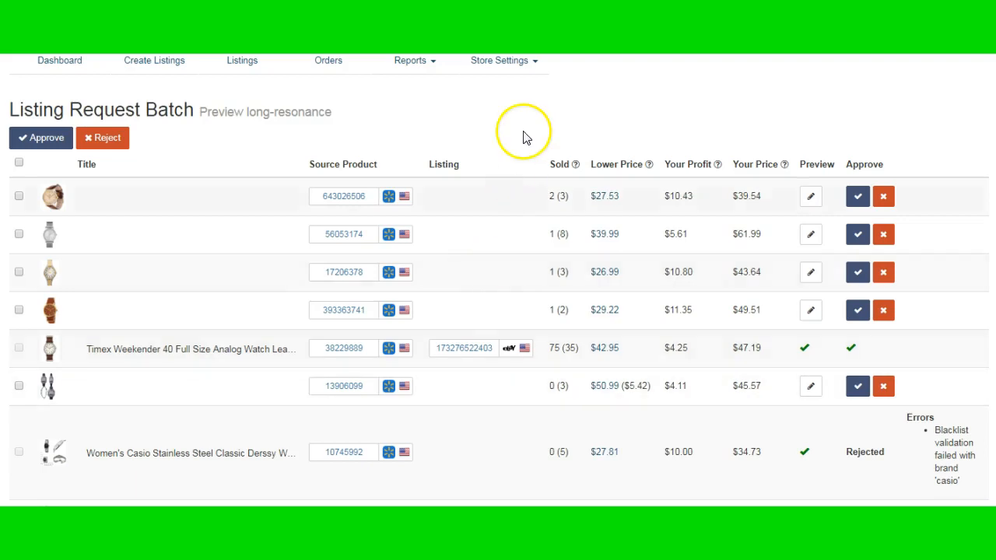
Open the store's repricing settings and select amazon.com as the source market
click(531, 71)
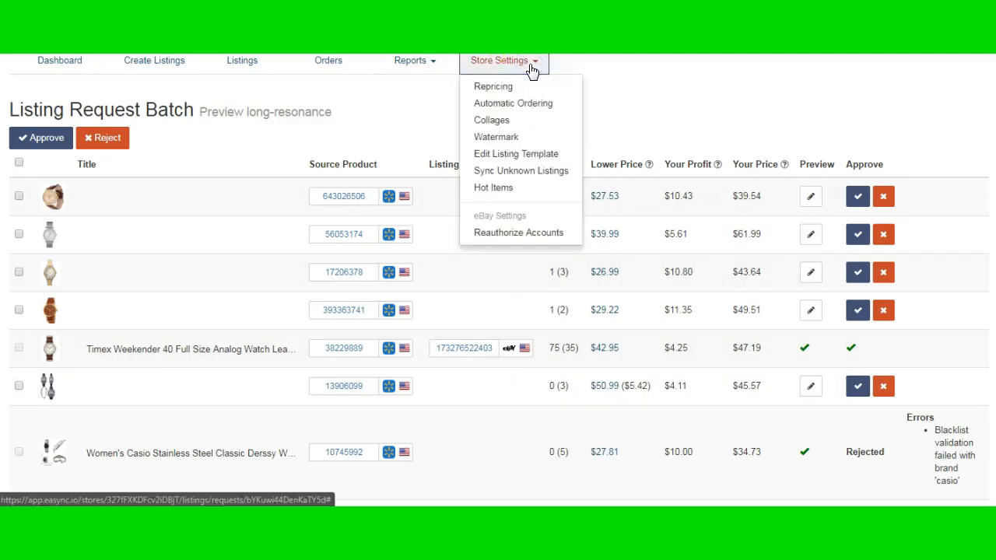
click(516, 86)
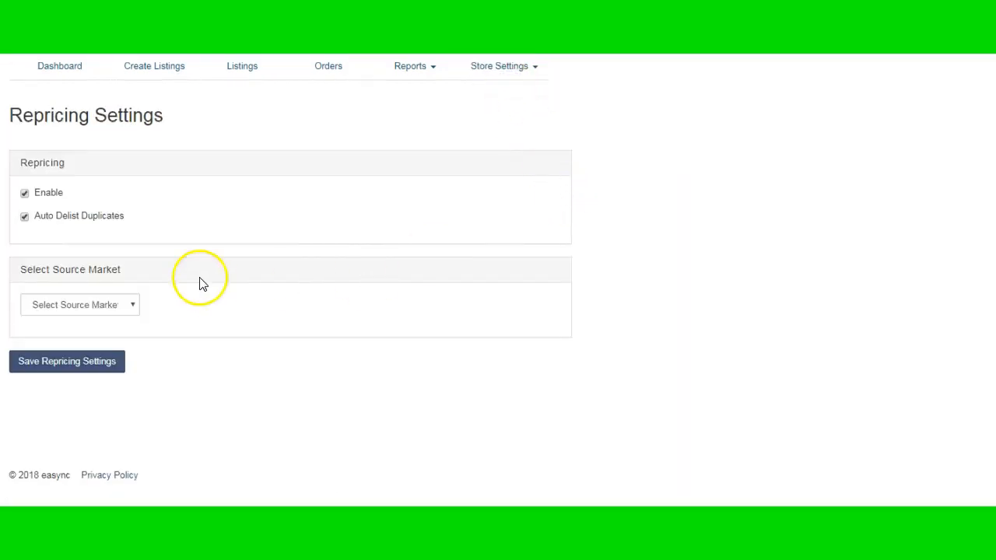
click(109, 309)
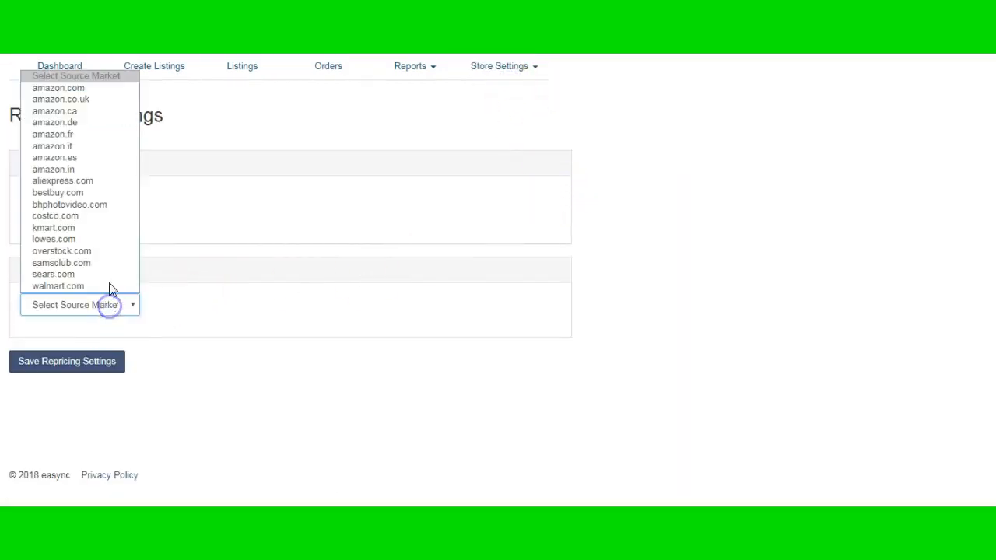
click(89, 88)
Examine the duplicate delisting option and the amazon.com stock quantity, offer selection and range repricer settings
scroll(206, 371, down, 5)
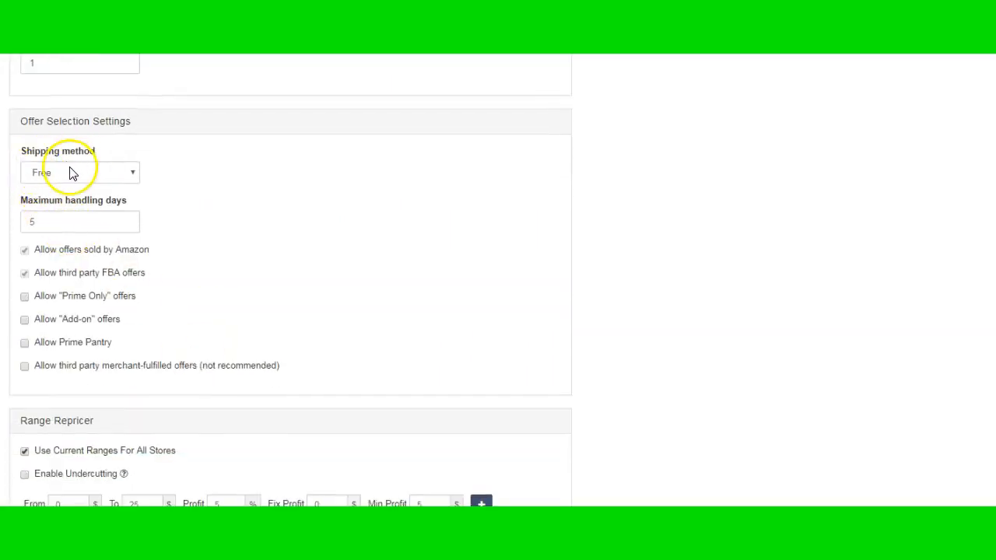
scroll(176, 269, up, 5)
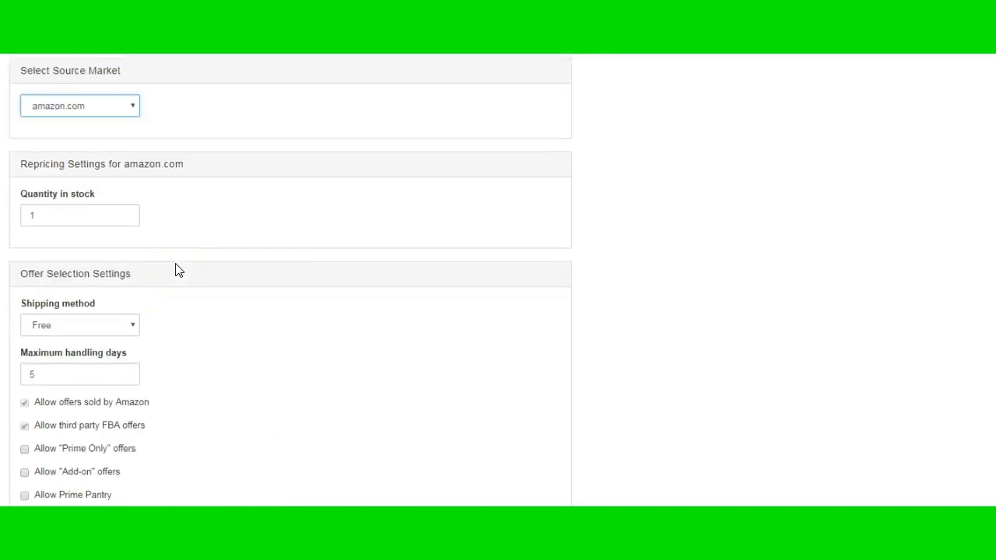
scroll(176, 270, up, 1)
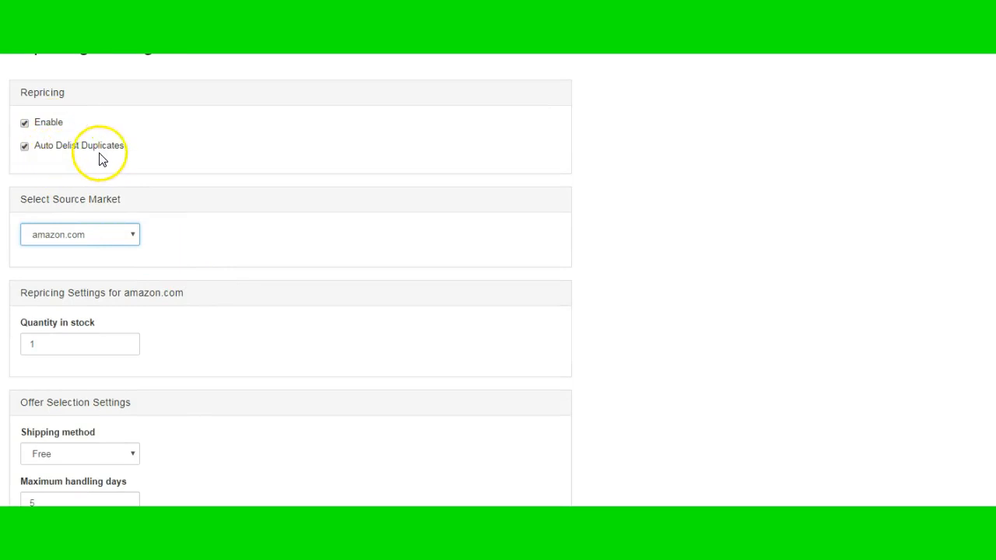
scroll(209, 269, down, 1)
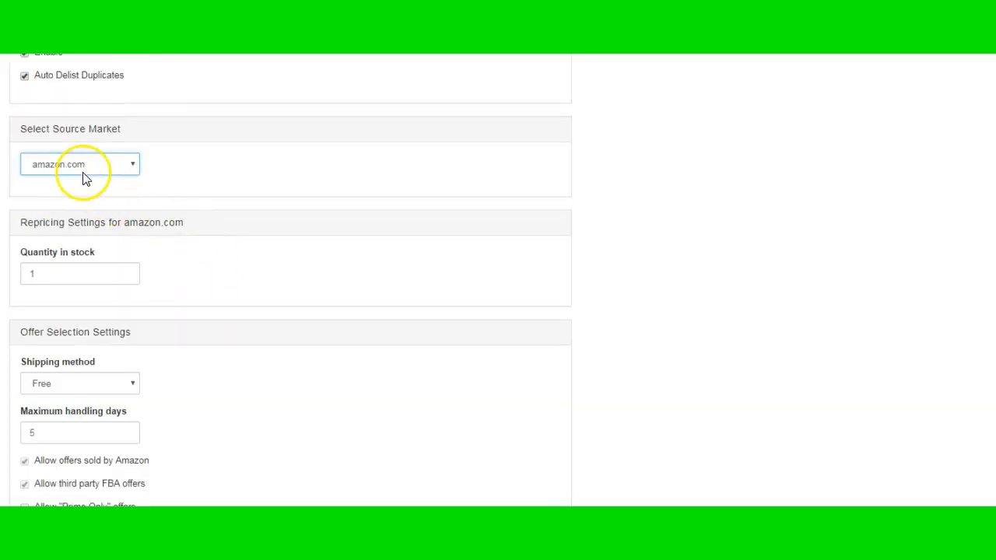
scroll(85, 210, down, 1)
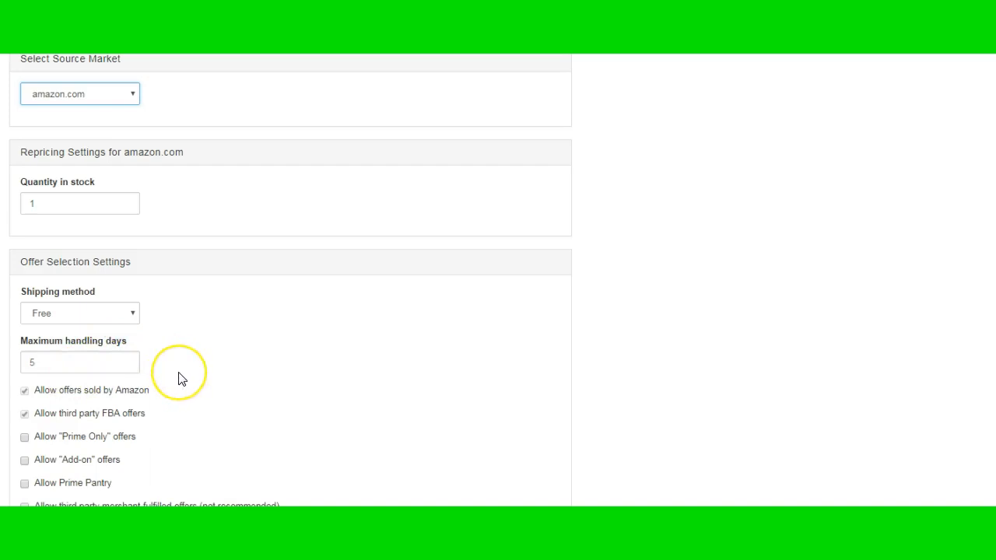
scroll(180, 378, down, 3)
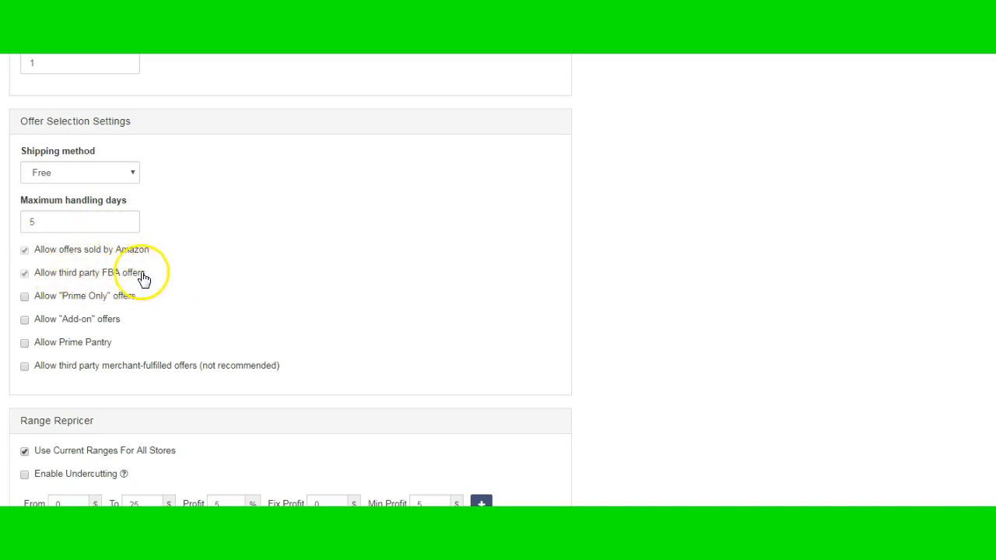
scroll(182, 296, down, 3)
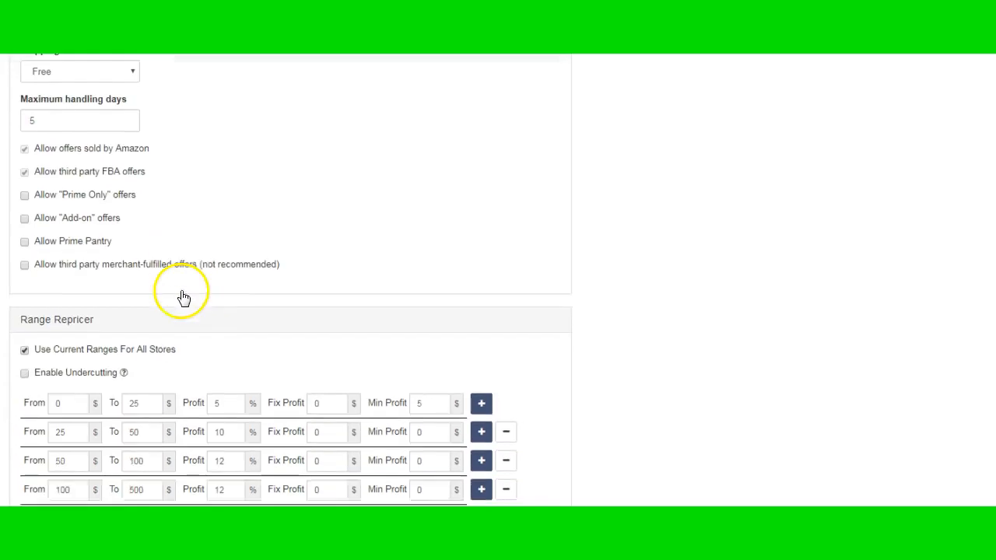
Set the minimum profit of the $0 to $25 price range in the range repricer to $0
scroll(182, 295, down, 1)
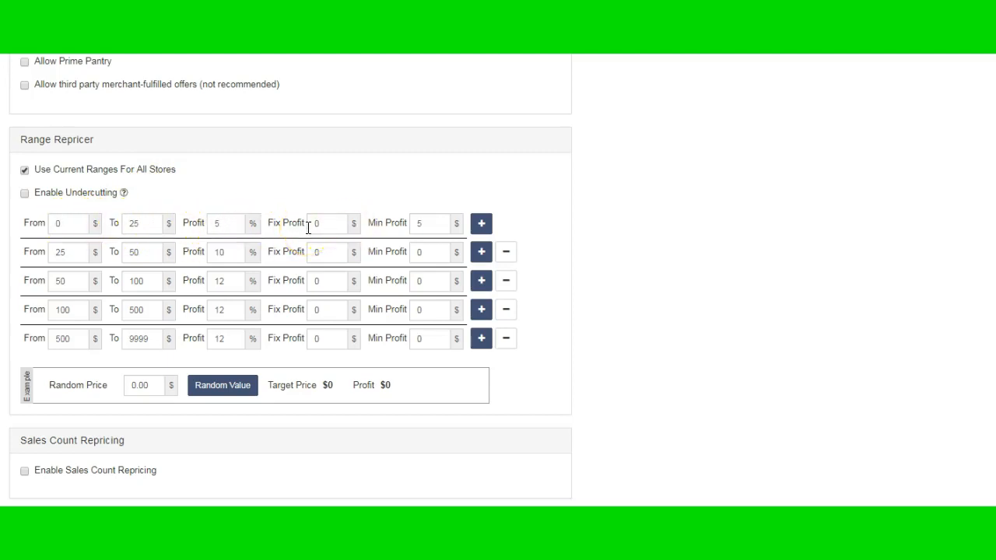
click(426, 225)
key(BackSpace)
text(0)
click(324, 189)
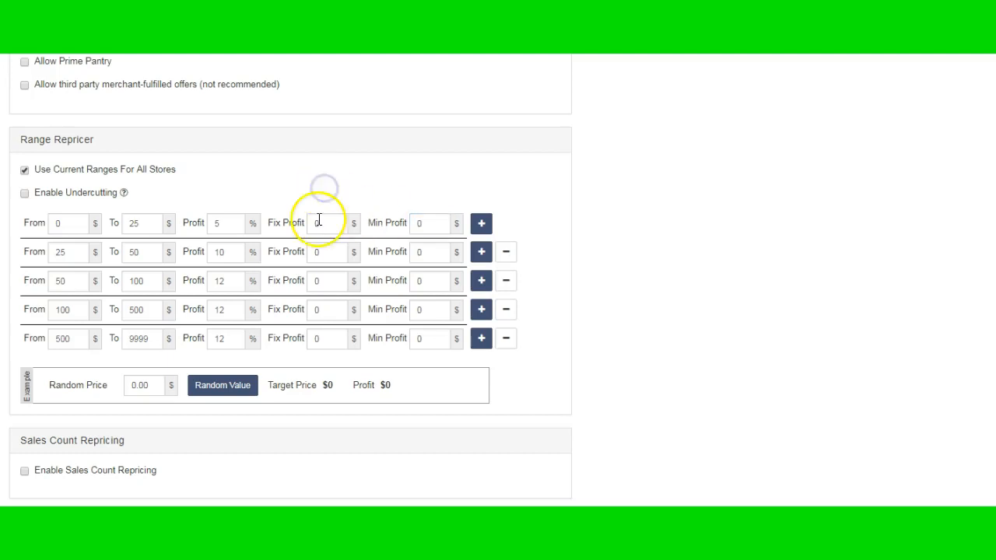
click(134, 224)
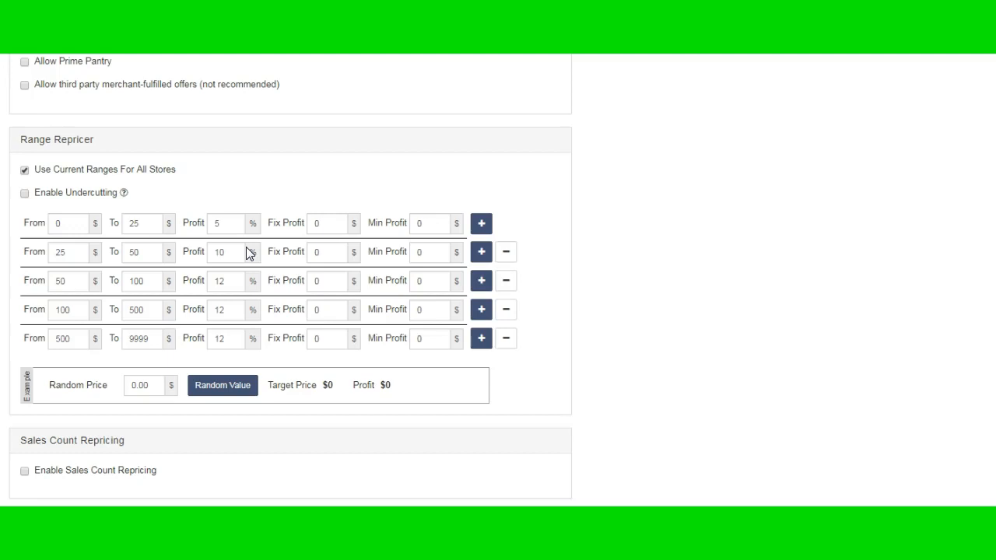
click(222, 225)
Preview the sales count repricing fields for minimum sales count and additional margin, leaving the option disabled
scroll(309, 308, down, 3)
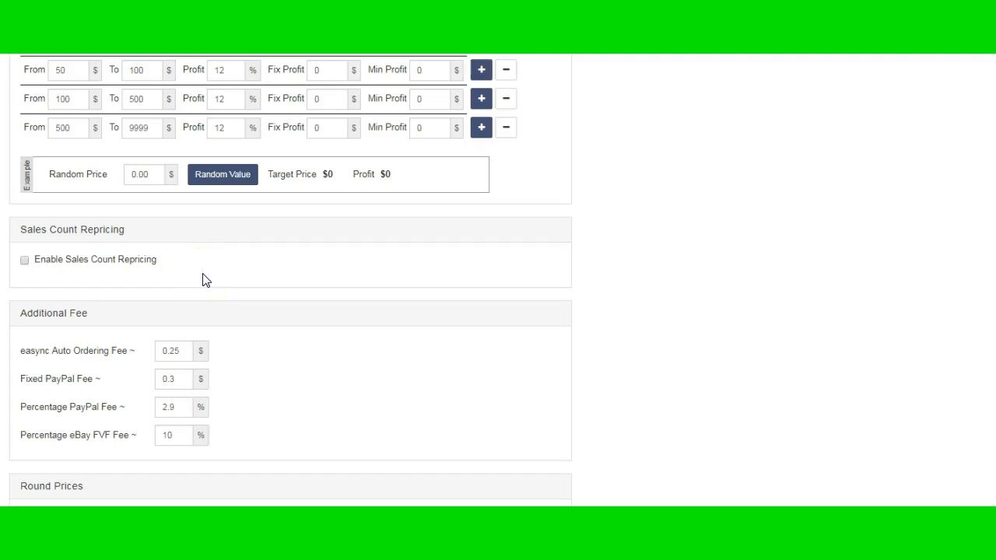
click(26, 262)
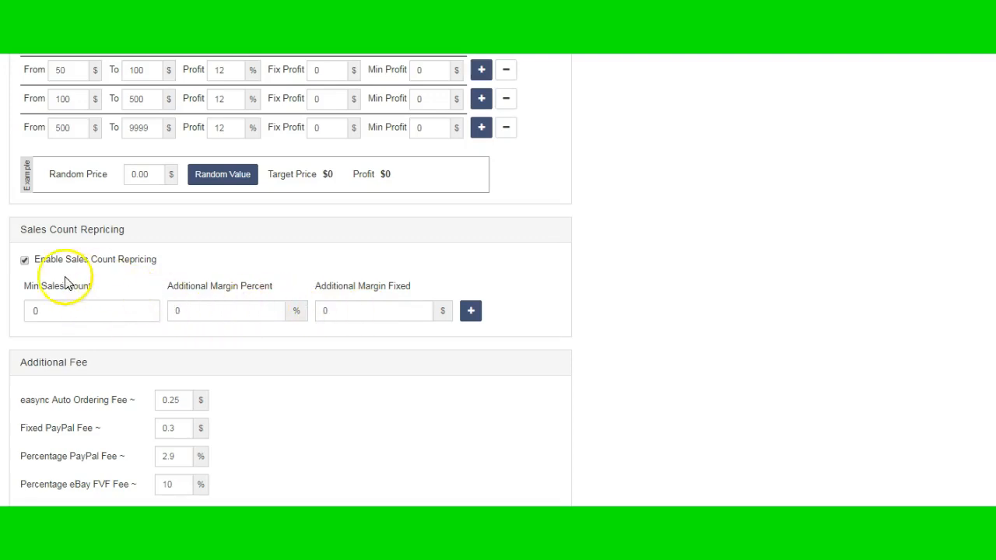
click(25, 261)
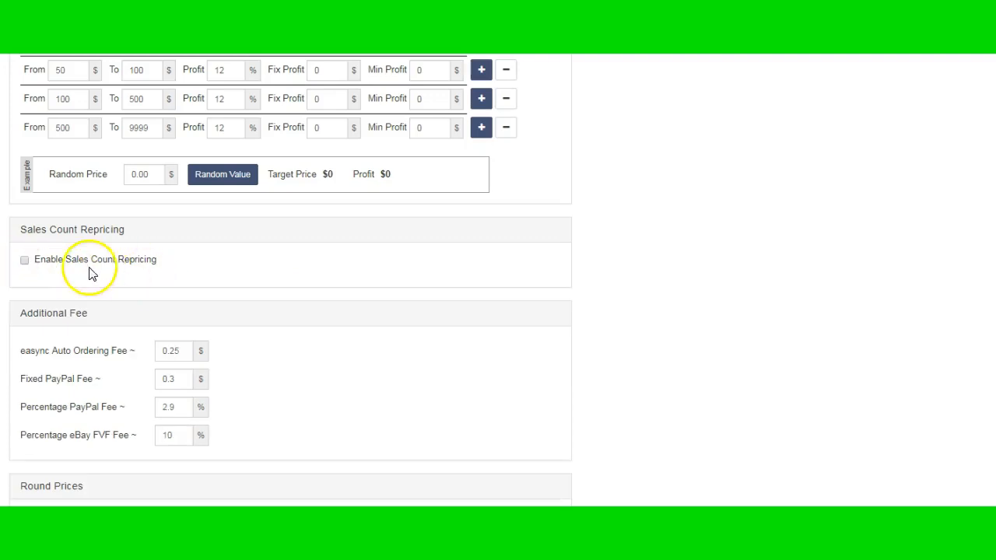
Review the additional fee and round prices settings, and save the repricing settings
scroll(270, 305, down, 1)
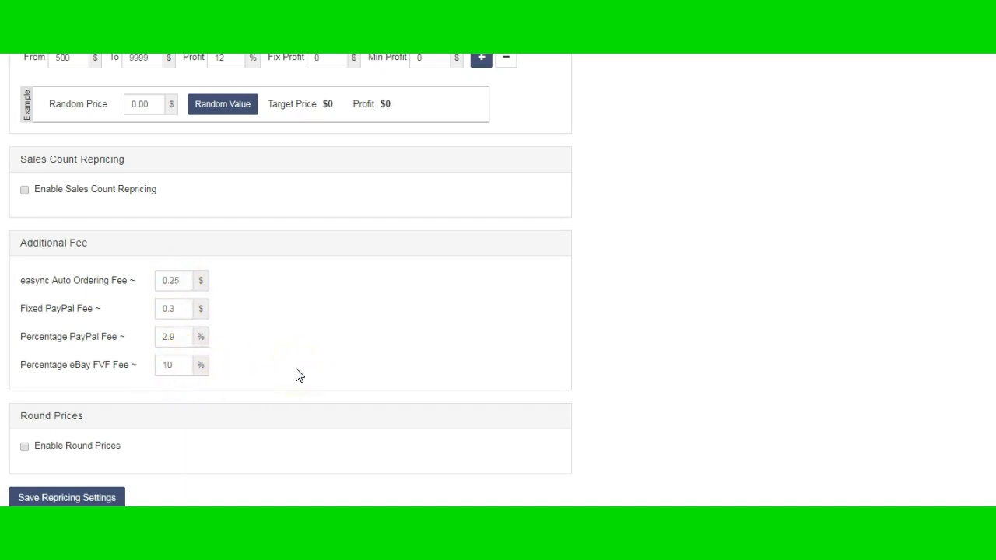
scroll(295, 375, down, 2)
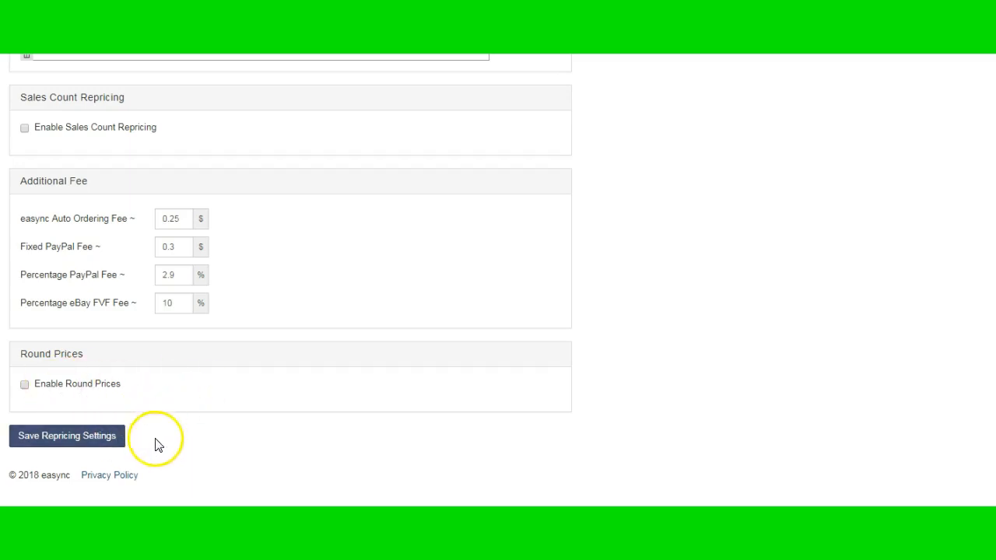
click(94, 440)
Open the Listing Request Batches report and the batch dated 04/18/2018 9:03:09 AM
scroll(412, 357, up, 2)
scroll(412, 357, up, 5)
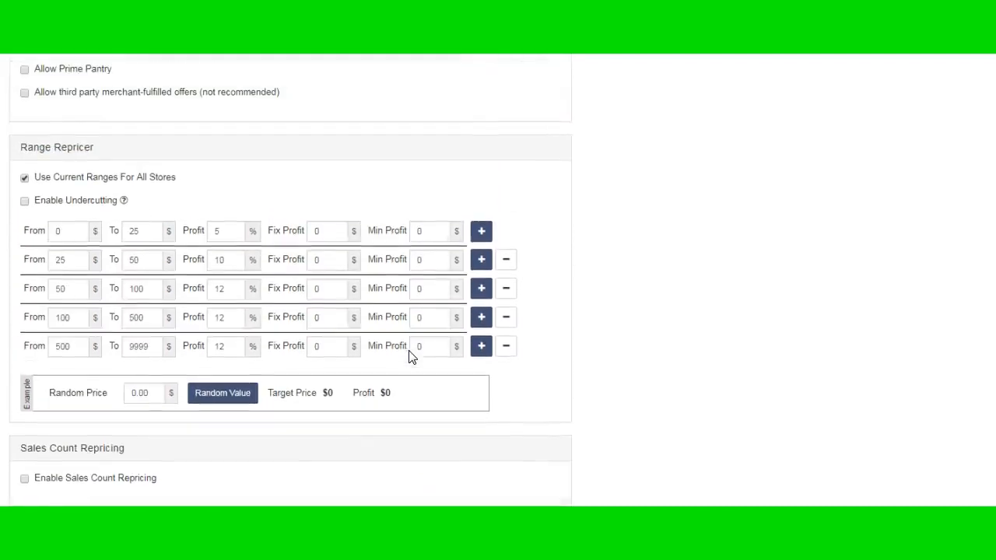
scroll(411, 357, up, 5)
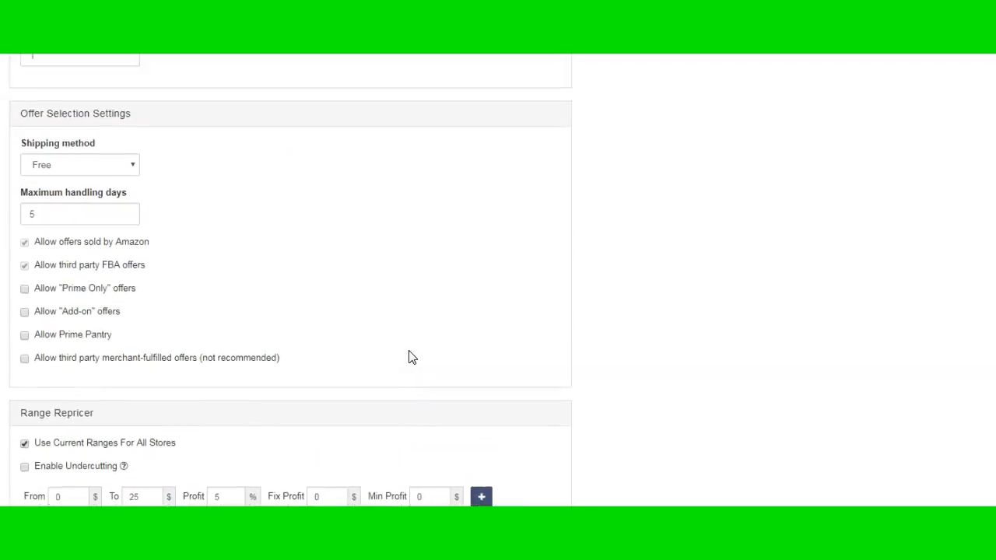
scroll(411, 357, up, 3)
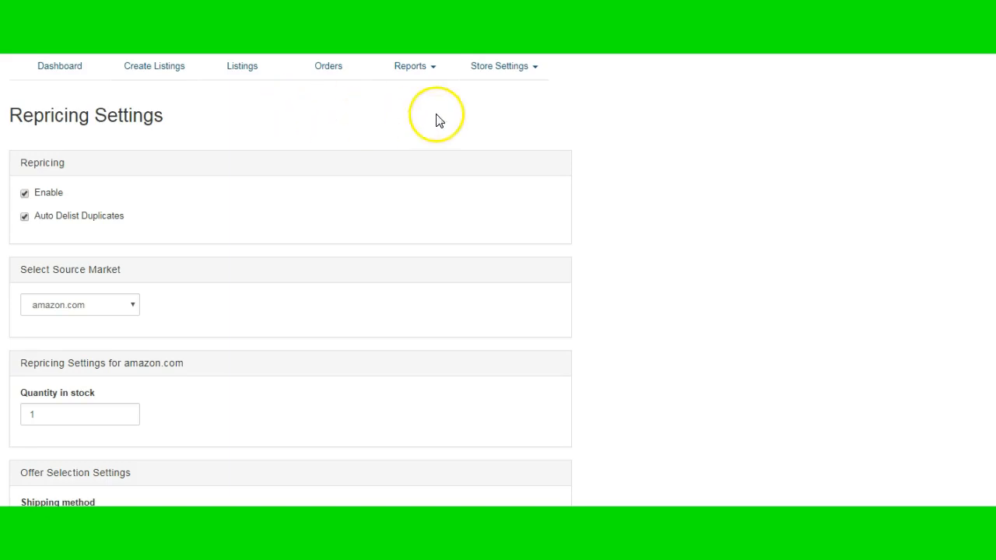
click(498, 70)
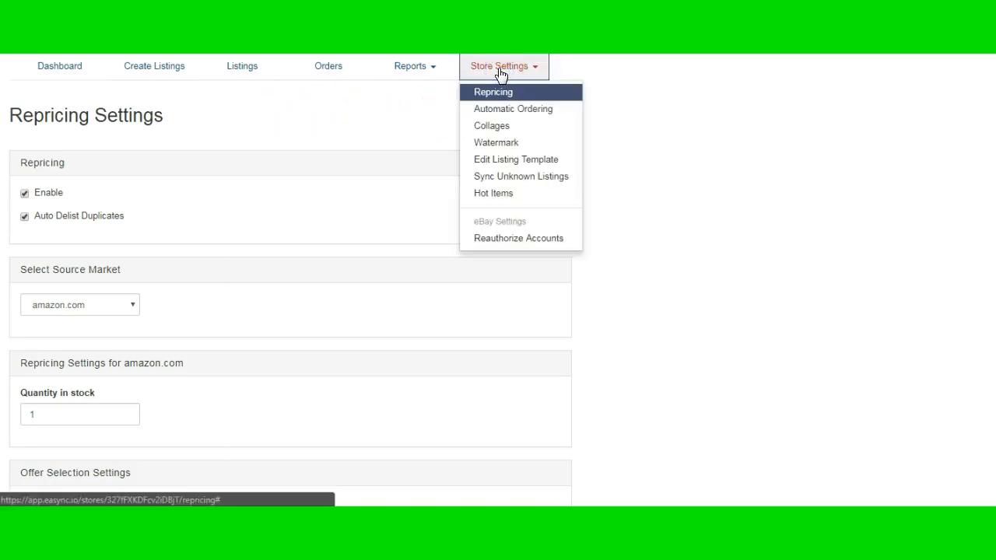
click(422, 70)
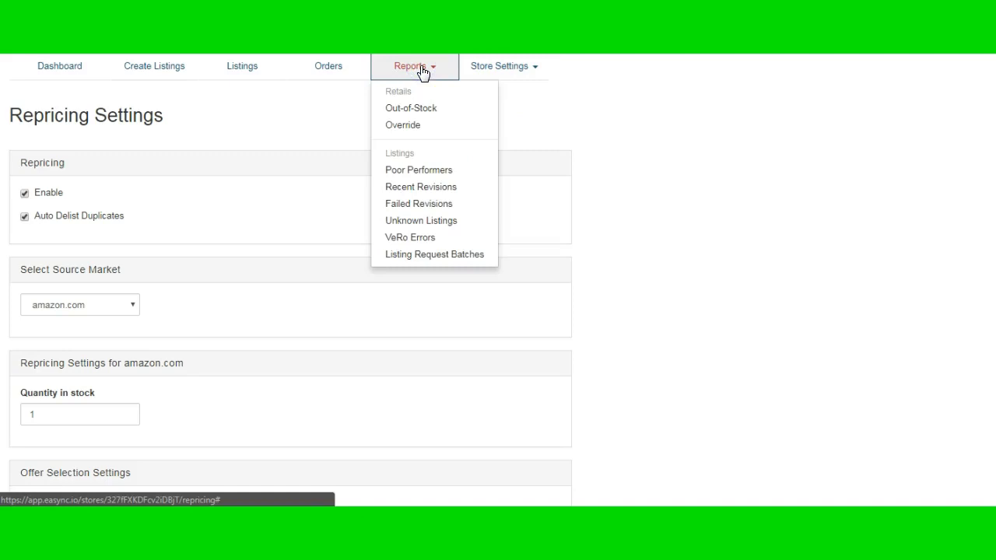
click(435, 257)
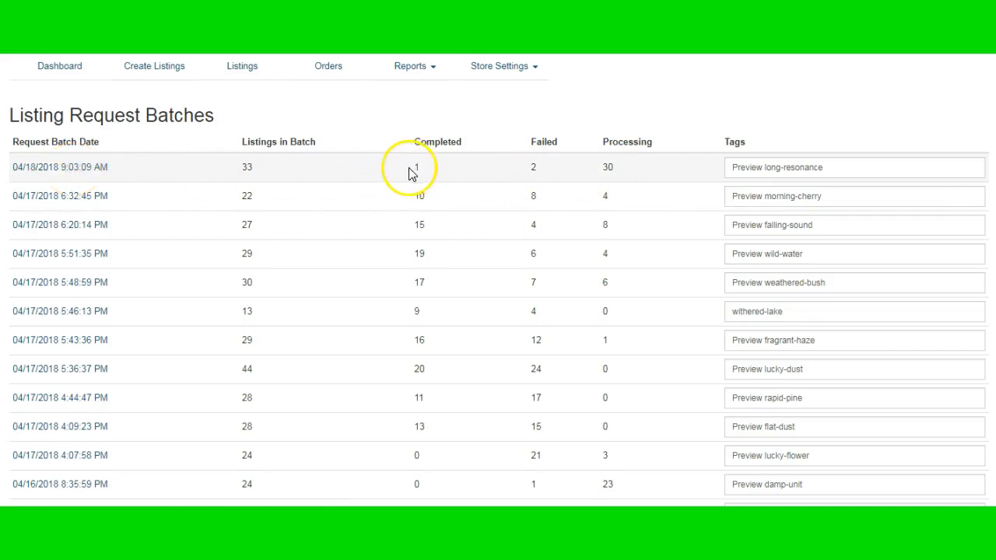
click(84, 178)
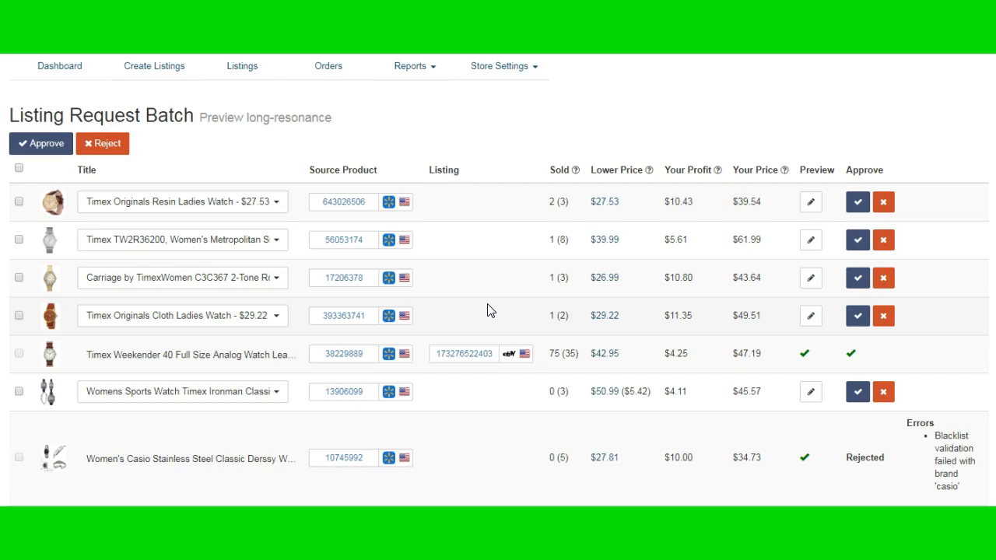
Open the approved Timex Weekender's live eBay listing from its row in the batch
click(490, 352)
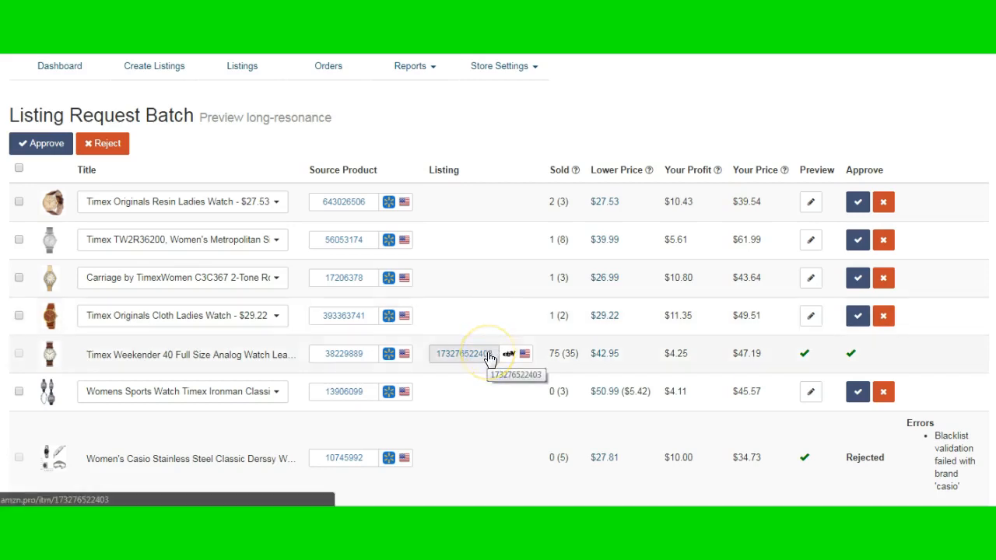
click(480, 231)
click(210, 132)
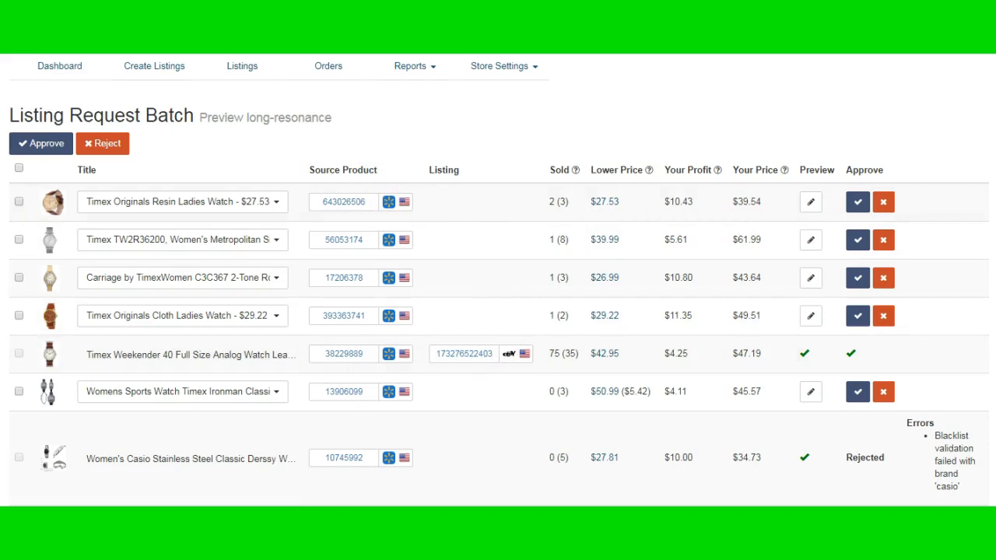
click(555, 41)
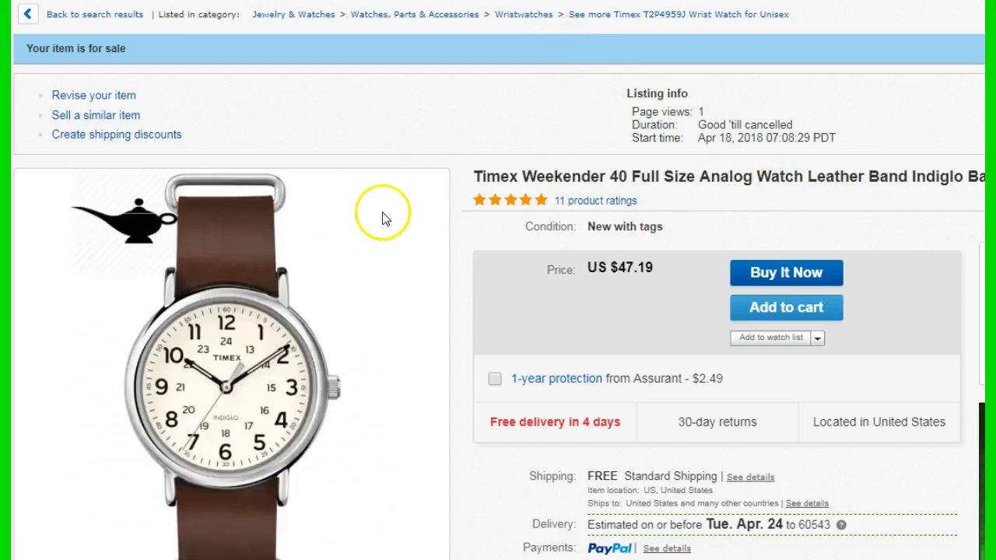
Examine the eBay listing's watermarked photo, product ratings, delivery and return terms, item specifics and description, and return to the easync batch
mouse_move(476, 191)
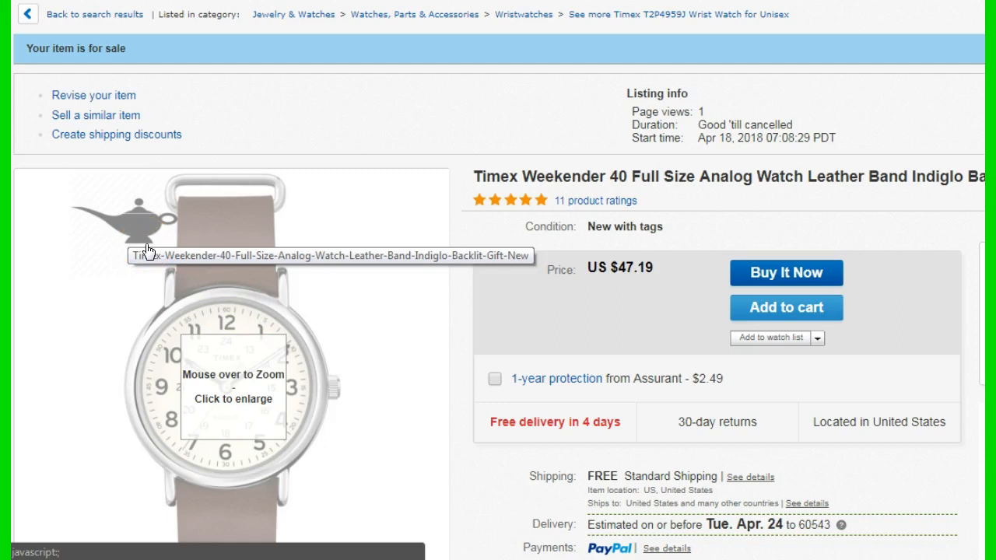
click(540, 288)
scroll(540, 288, down, 1)
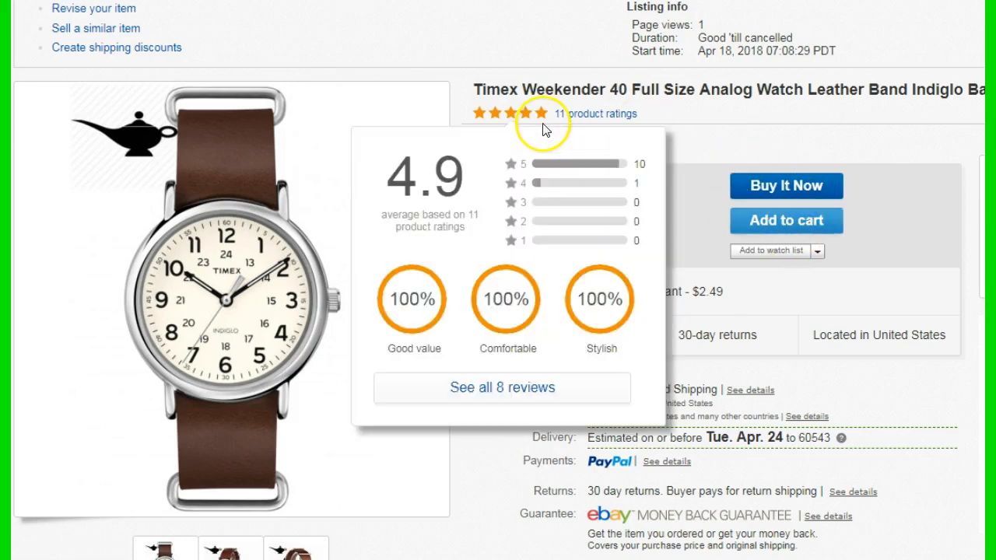
scroll(625, 205, down, 2)
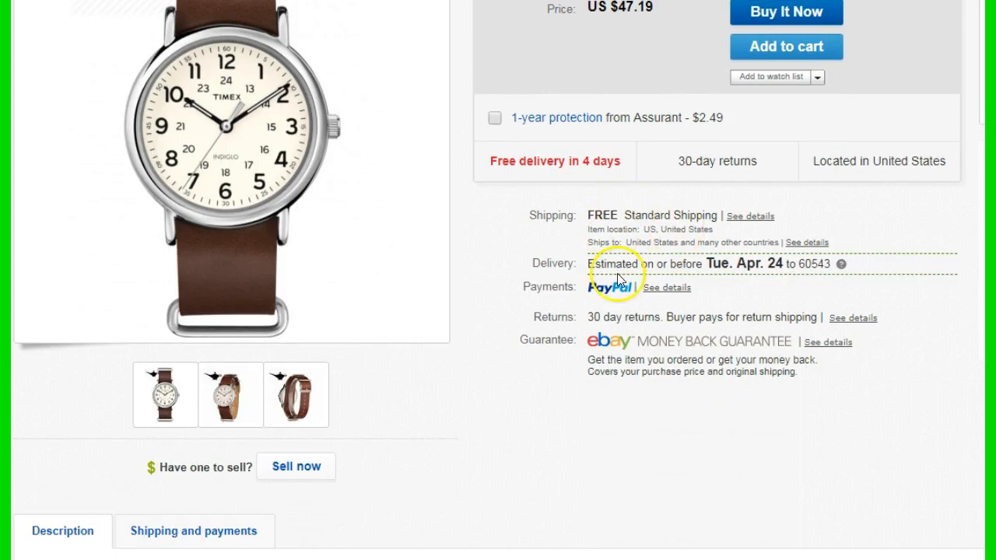
scroll(700, 335, down, 1)
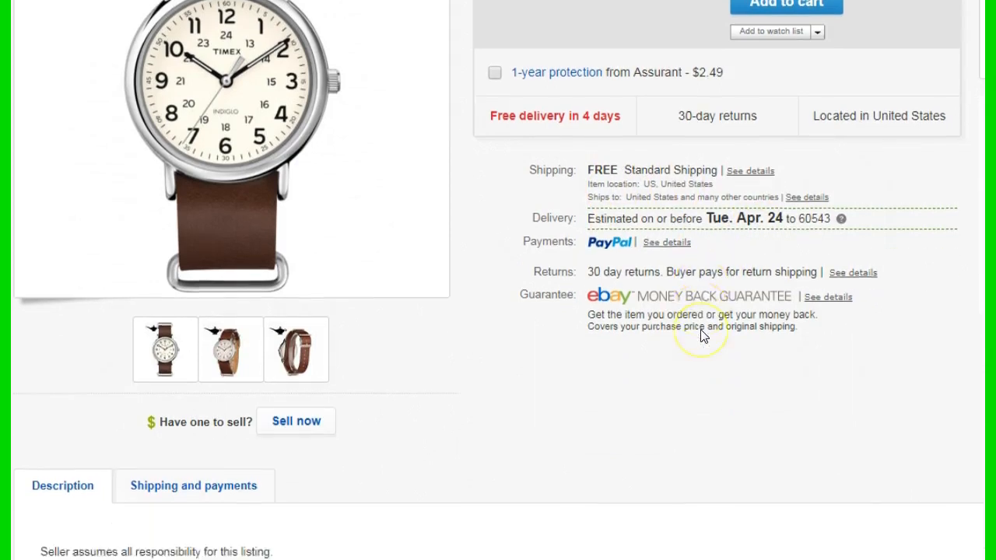
scroll(700, 335, down, 3)
scroll(700, 335, down, 3)
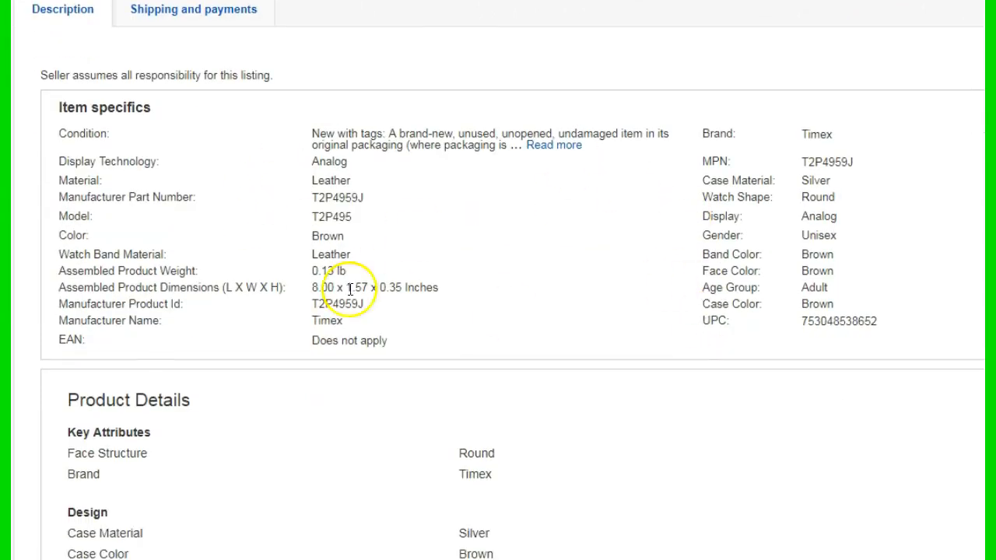
scroll(511, 307, down, 4)
scroll(511, 306, down, 5)
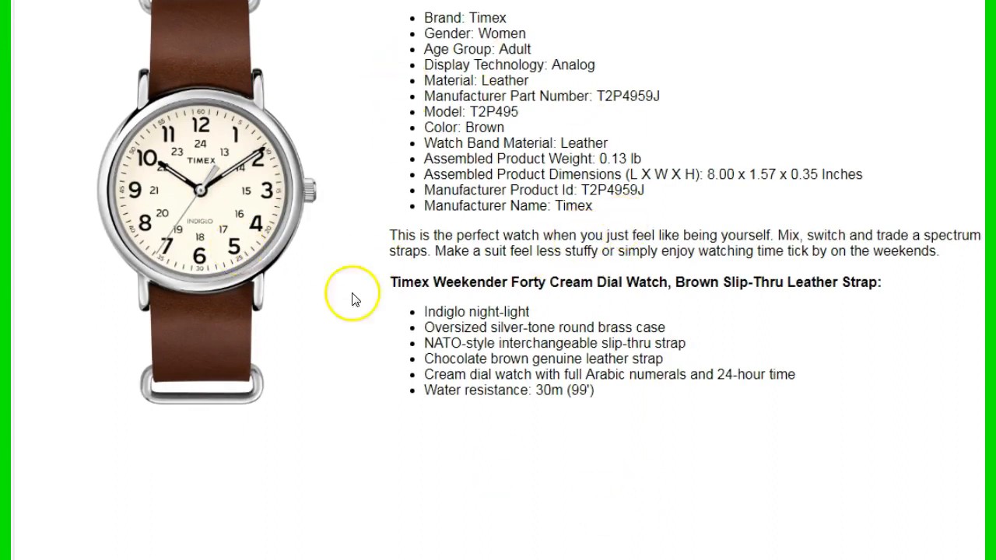
scroll(455, 333, up, 3)
scroll(511, 312, up, 14)
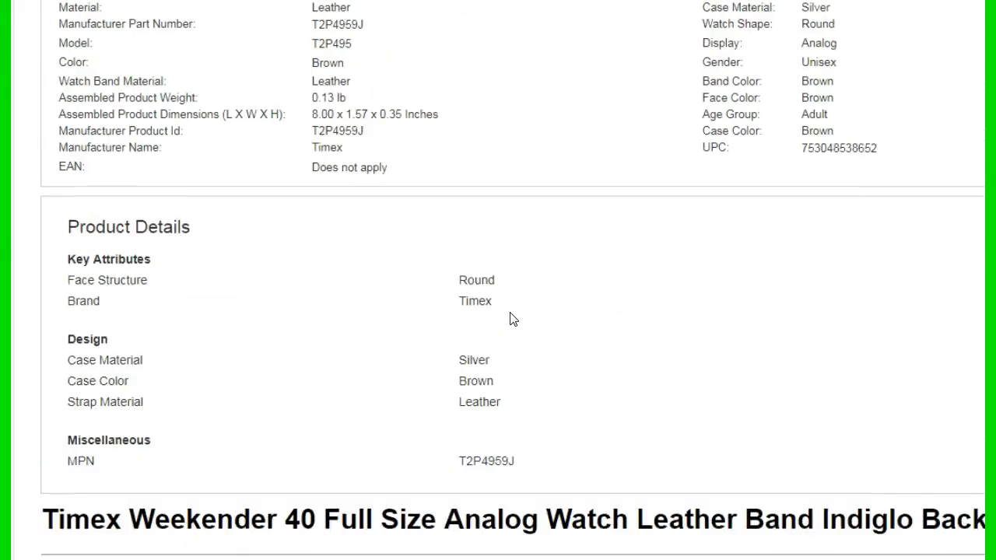
scroll(511, 319, up, 1)
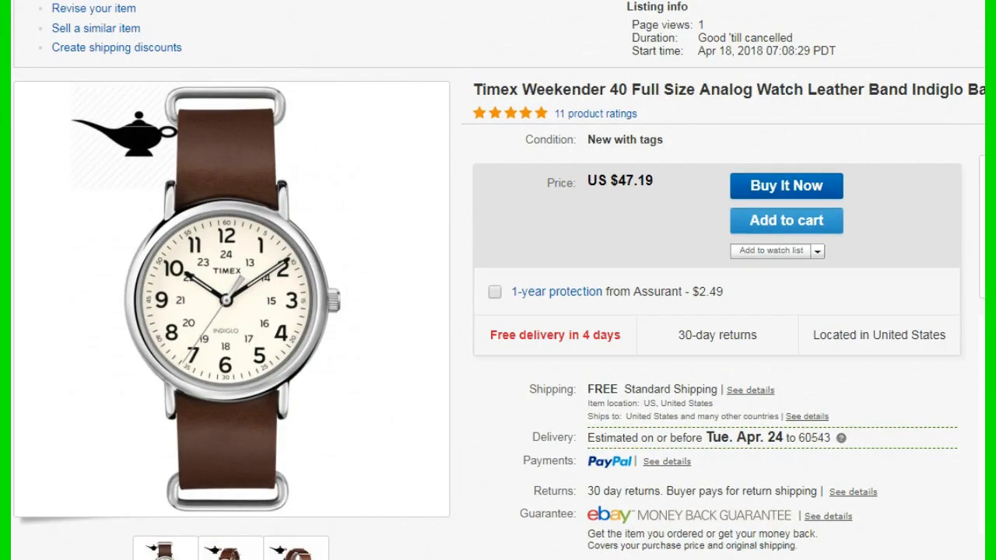
click(607, 1)
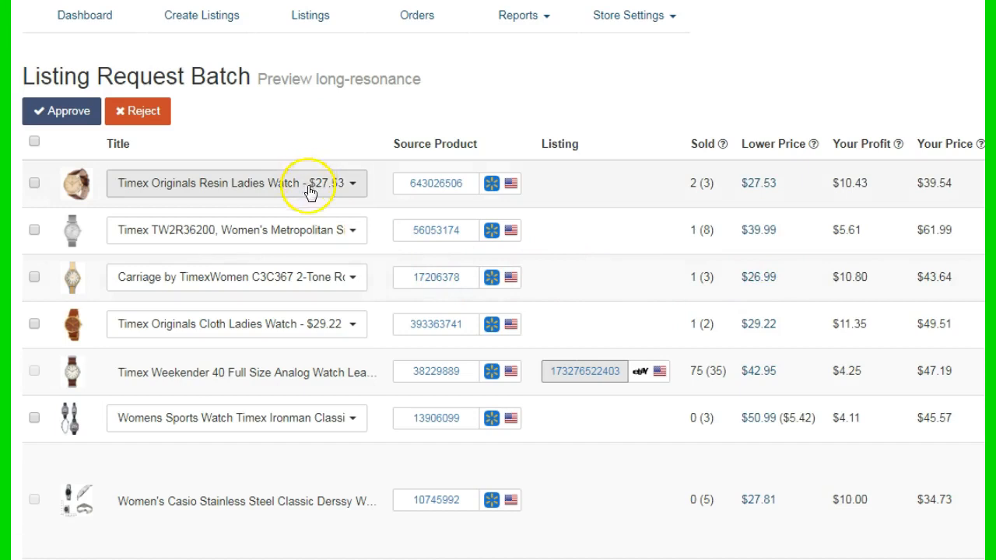
Select all pending items in the batch and clear the selection again
click(34, 143)
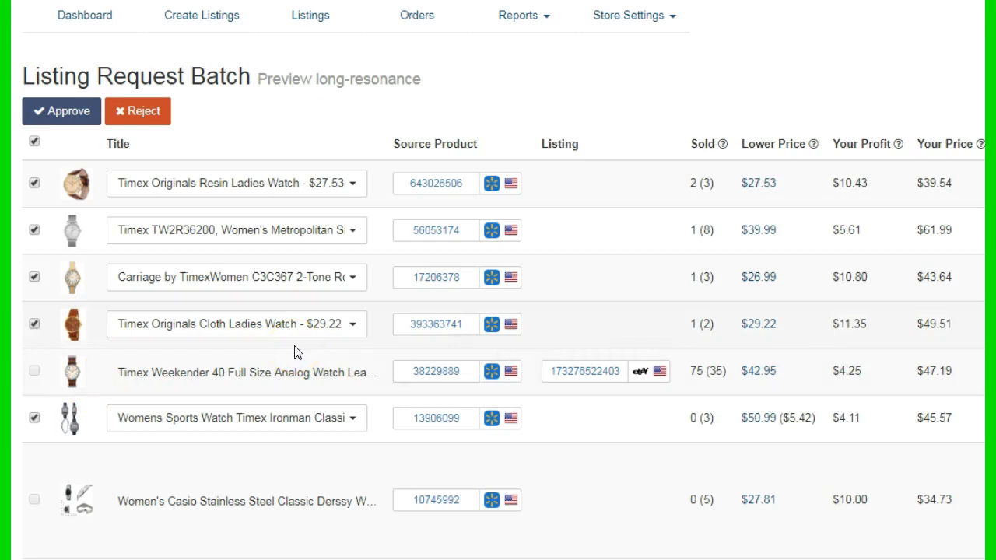
click(33, 140)
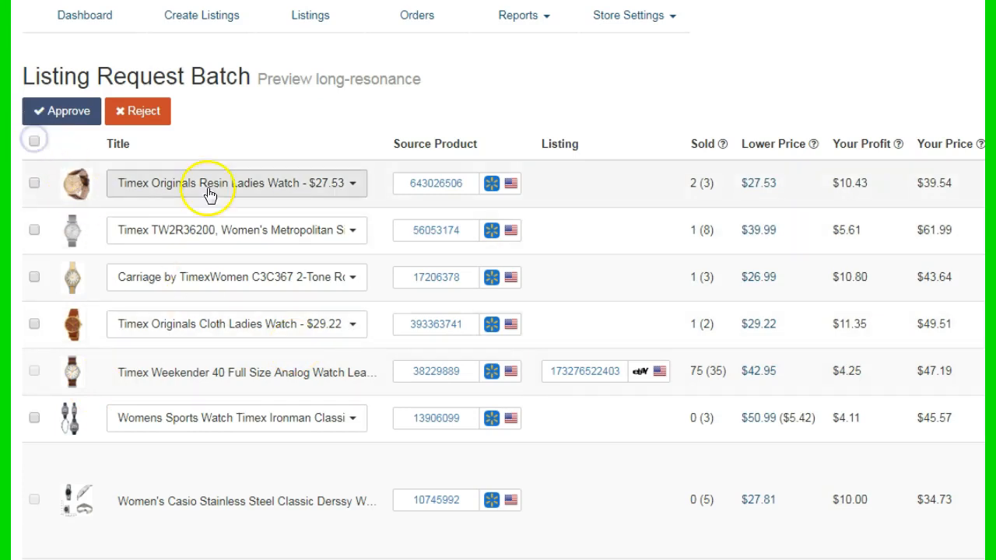
Examine the Amazon and eBay title options offered for the Timex Originals Resin Ladies Watch, keeping its current title
click(324, 334)
click(325, 327)
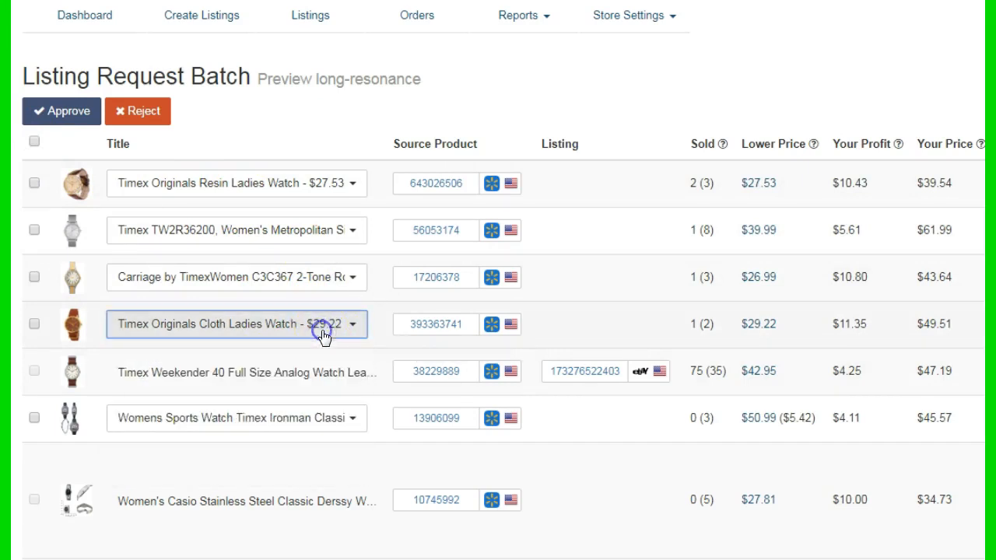
click(351, 184)
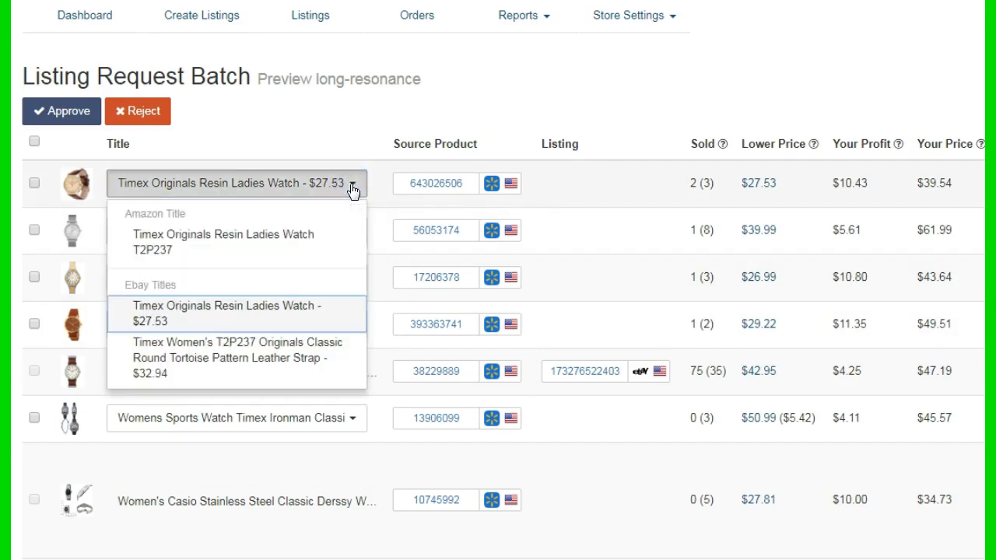
triple_click(121, 211)
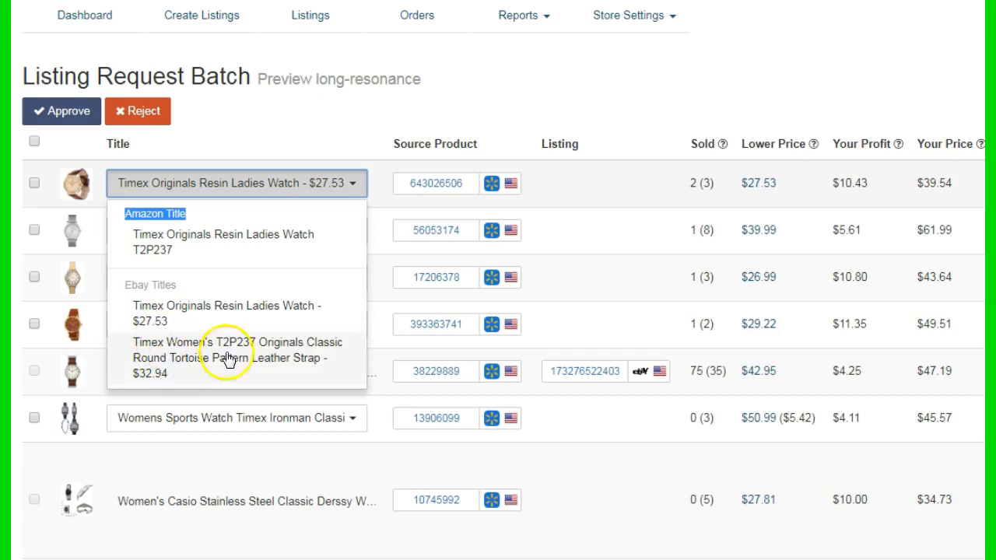
click(351, 185)
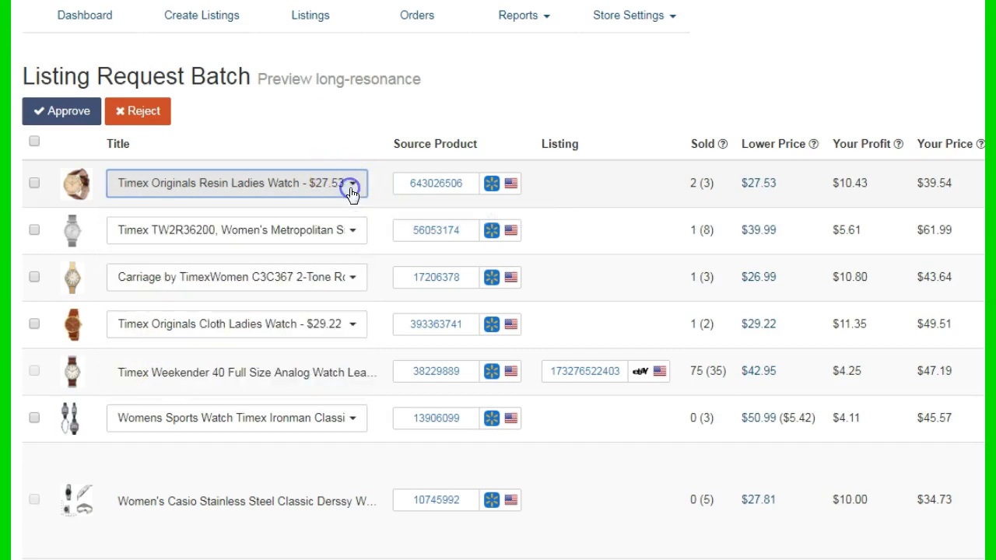
click(351, 190)
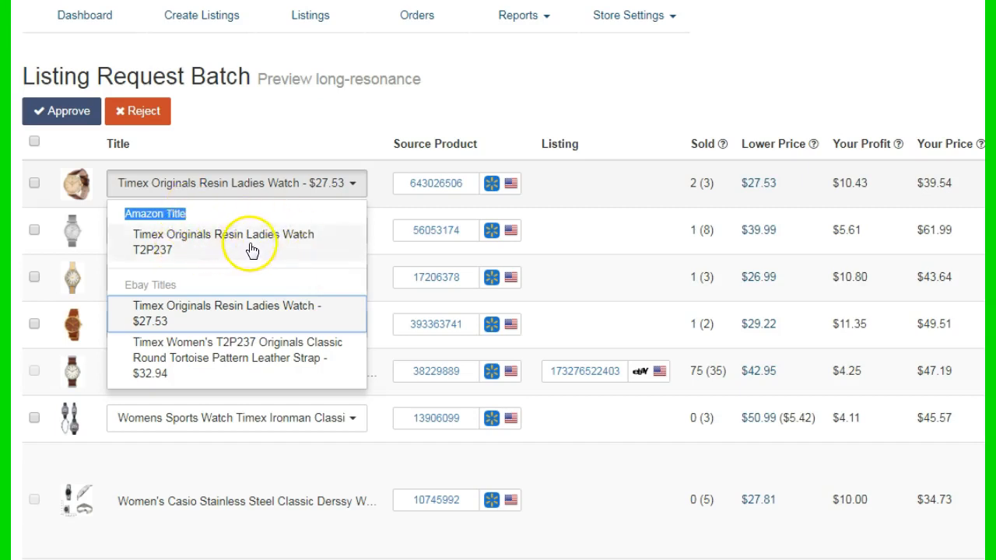
click(356, 157)
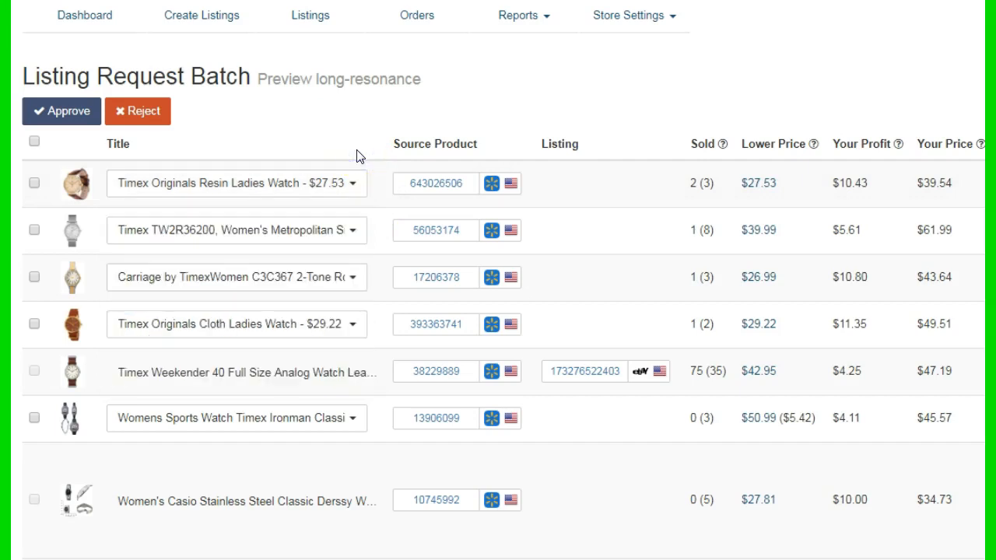